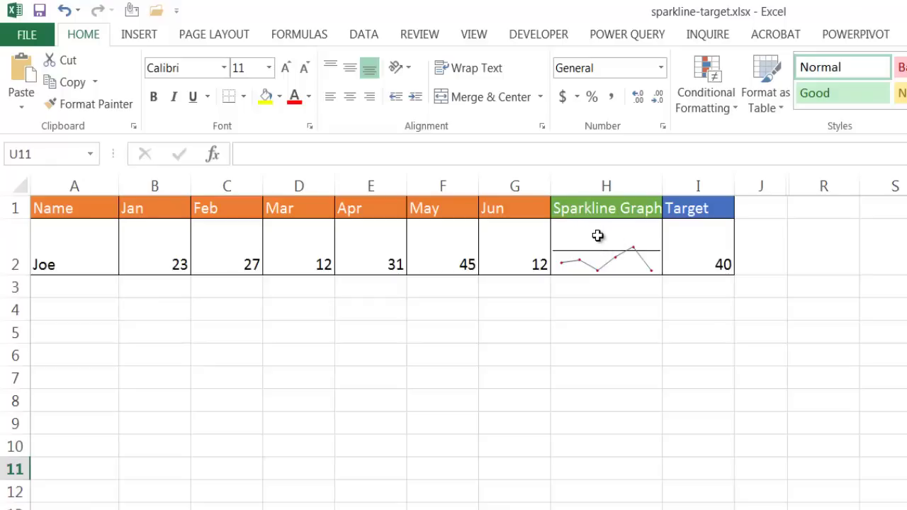
- Examine the example sparkline in H2 on Sheet1, its target in I2 and the monthly values in row 2
left_click(597, 240)
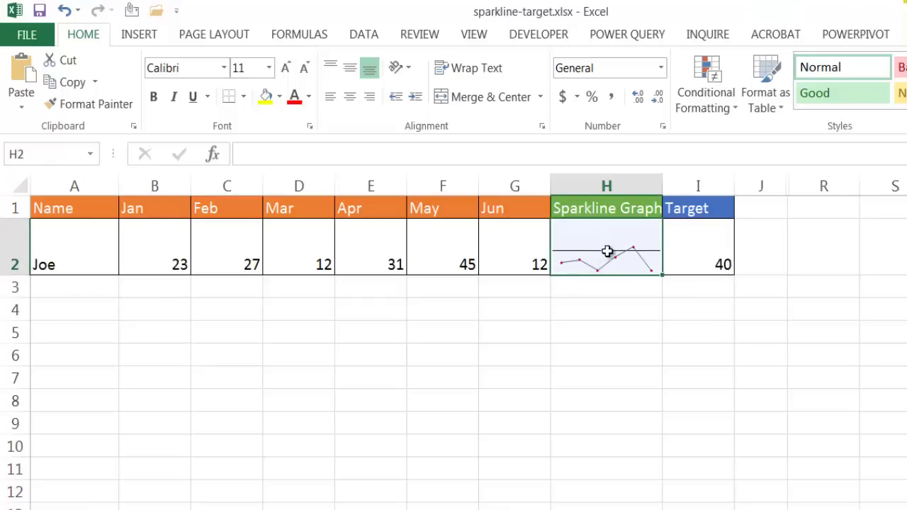
left_click(695, 263)
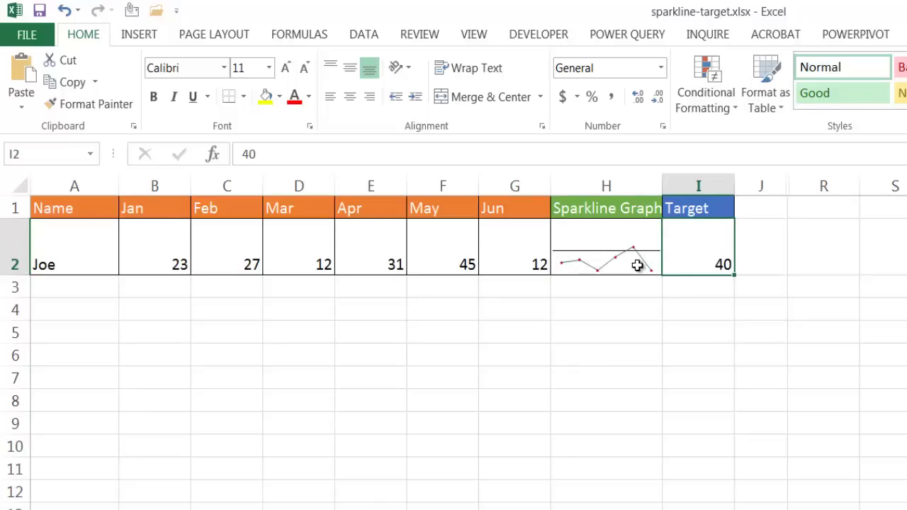
left_click(166, 238)
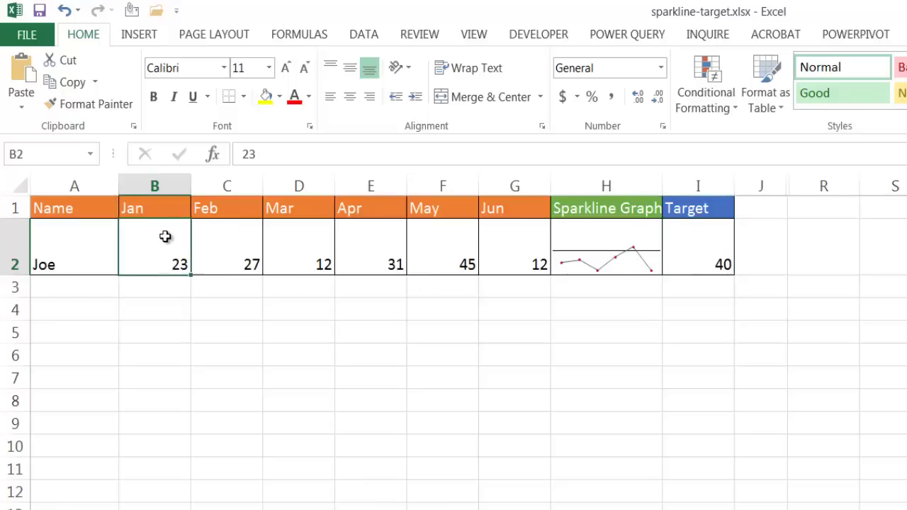
left_click(207, 249)
left_click(299, 253)
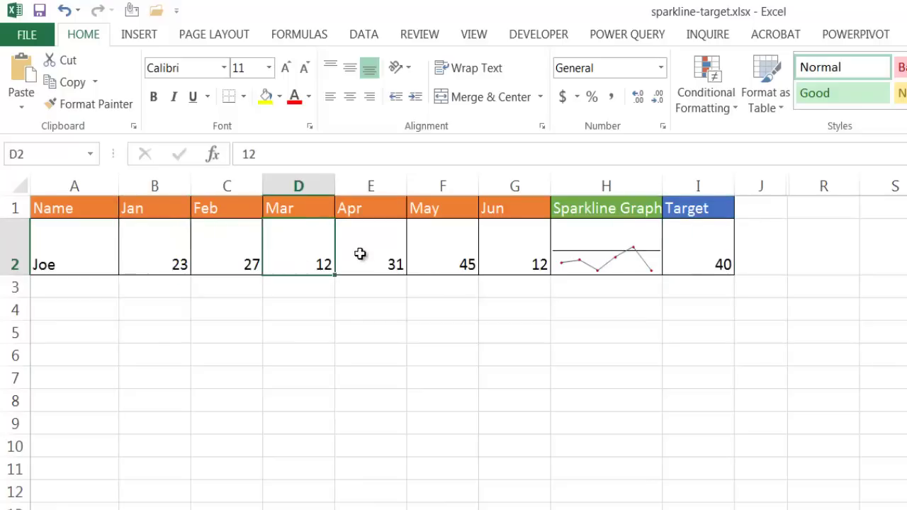
left_click(458, 255)
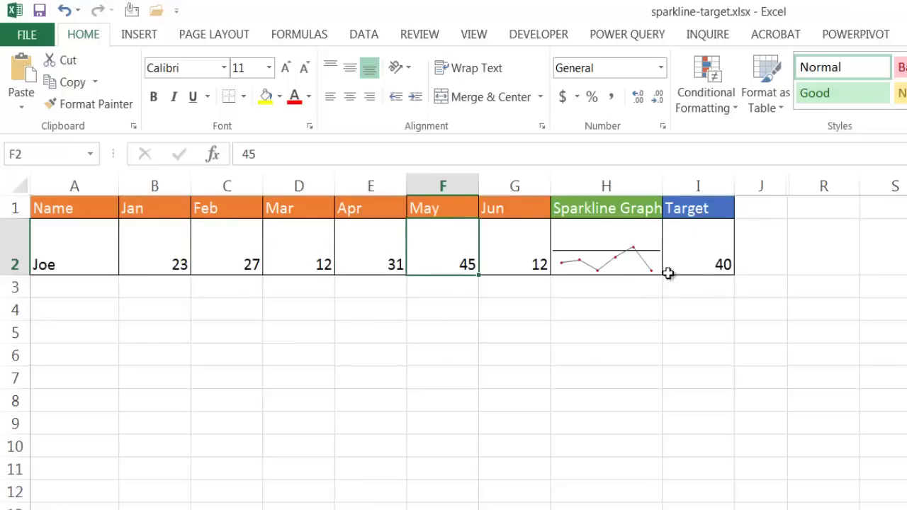
left_click(694, 253)
left_click(457, 246)
- Copy the Name and Jan–Jun data in A1:G2 from Sheet1 into a new sheet, starting at A1
left_click_drag(85, 203, 490, 248)
key("ctrl+c")
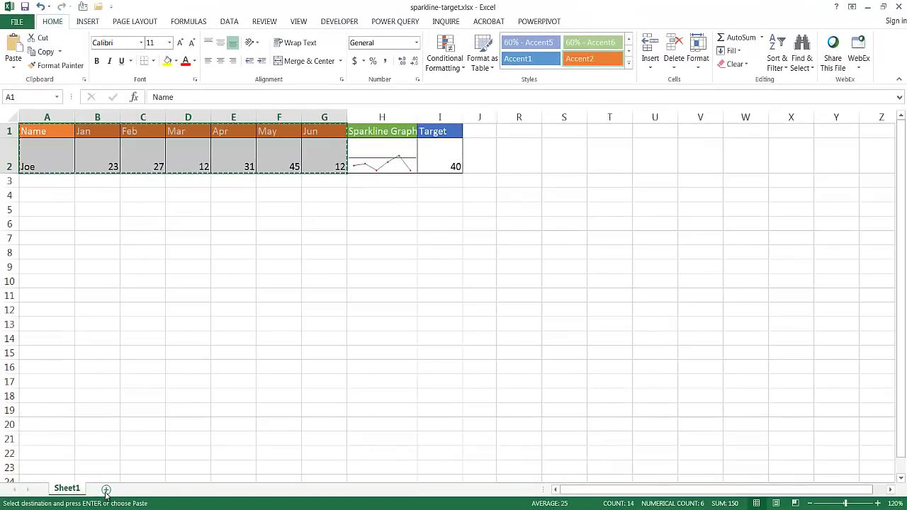
left_click(106, 491)
key("ctrl+v")
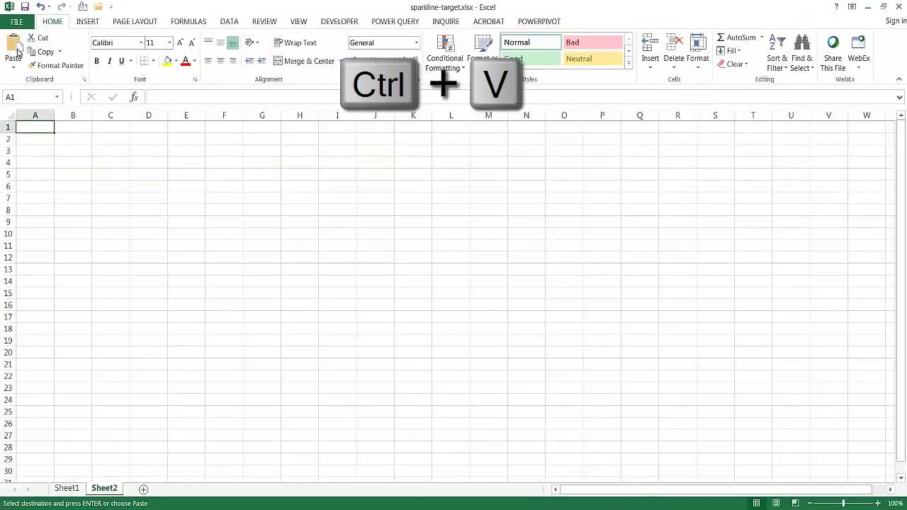
- Copy the Sparkline Graph and Target headers from Sheet1 into H1:I1 of Sheet2
left_click(66, 489)
left_click_drag(380, 134, 421, 130)
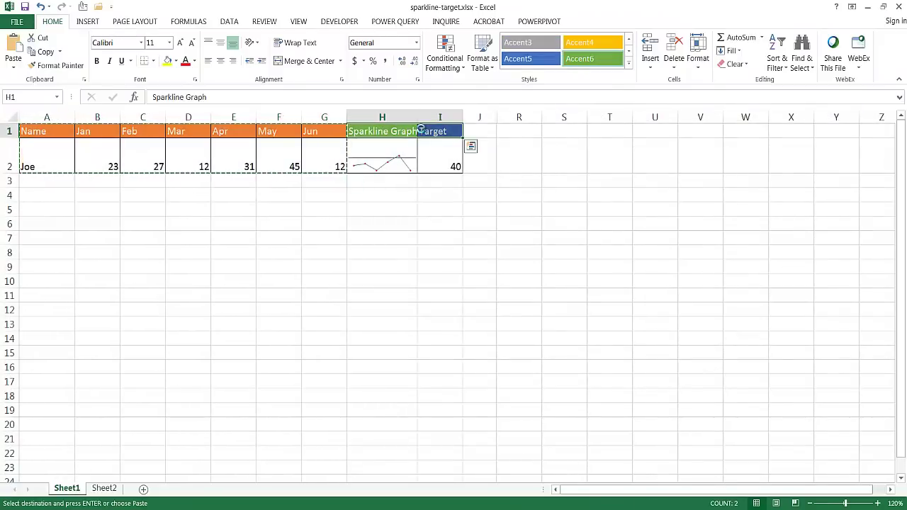
key("ctrl+c")
left_click(106, 488)
left_click(298, 126)
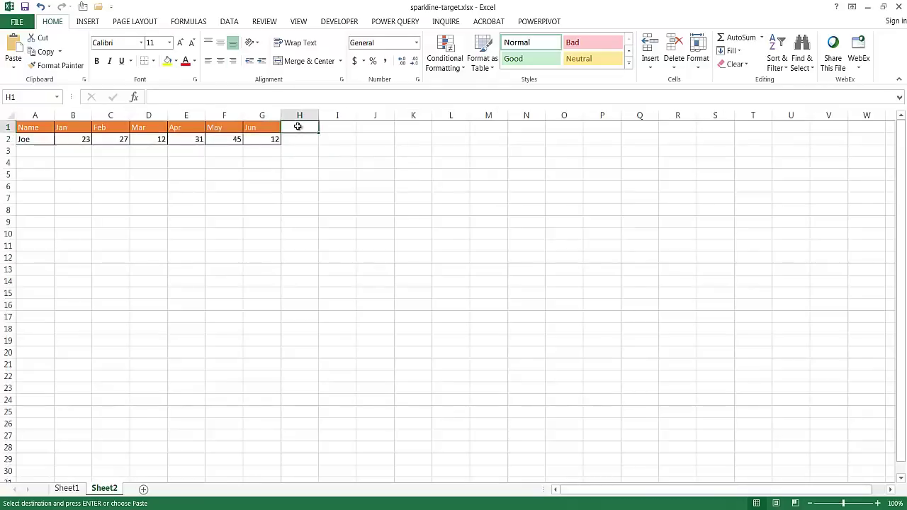
key("ctrl+v")
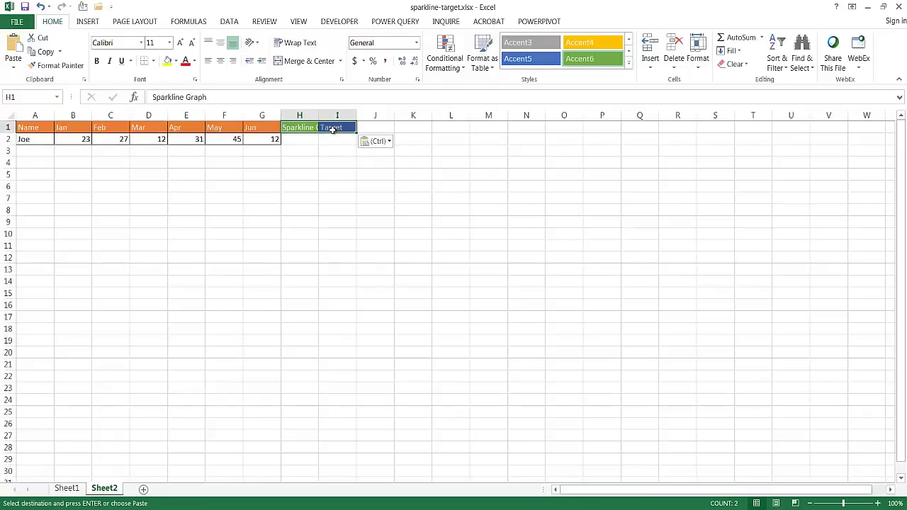
- AutoFit the widths of all columns on Sheet2 to their contents
left_click(11, 116)
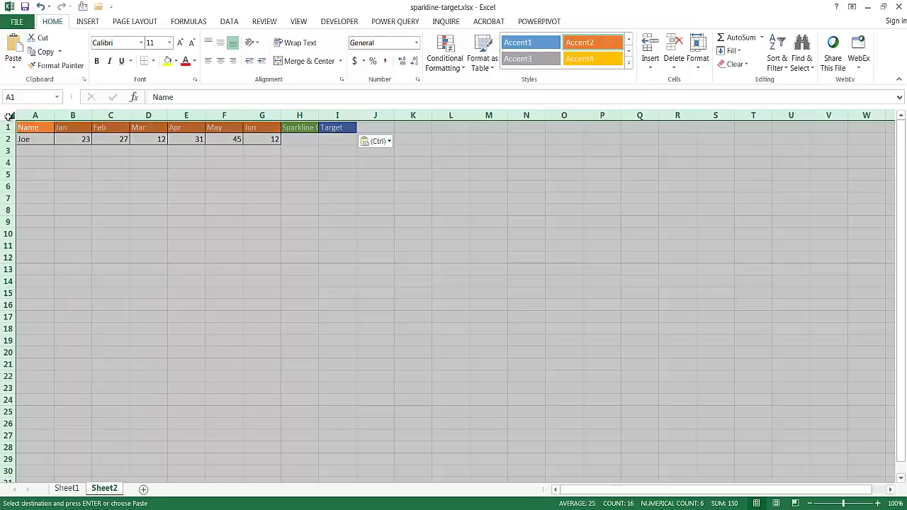
double_click(55, 116)
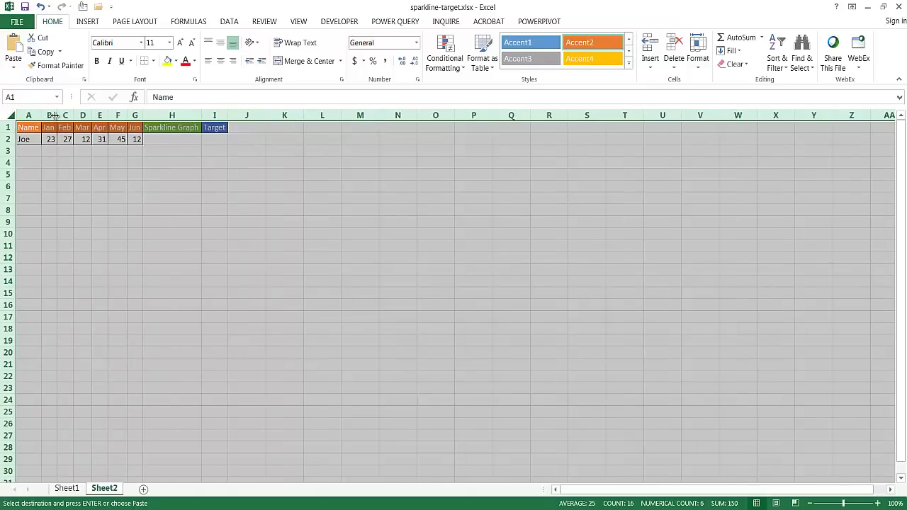
left_click(276, 306)
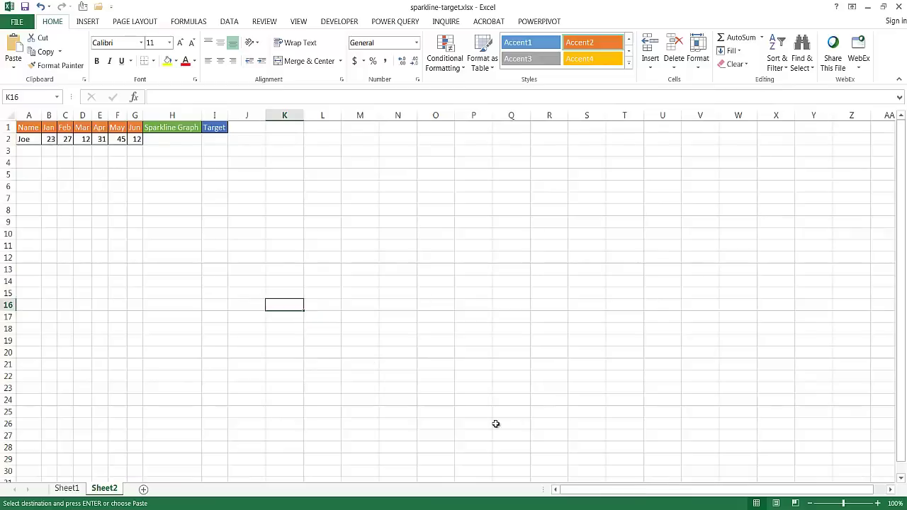
- Insert a line sparkline in H2 using the monthly values in B2:G2 as its data range
left_click(878, 503)
left_click(877, 504)
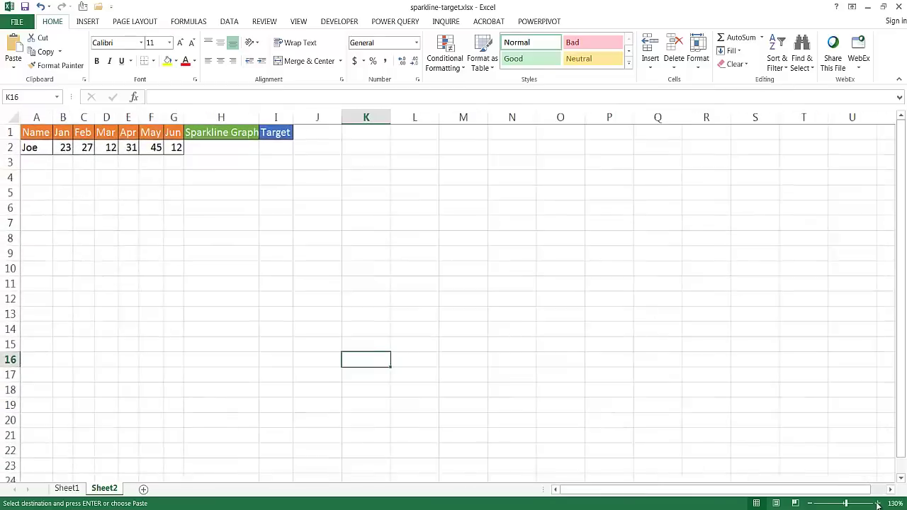
left_click(878, 503)
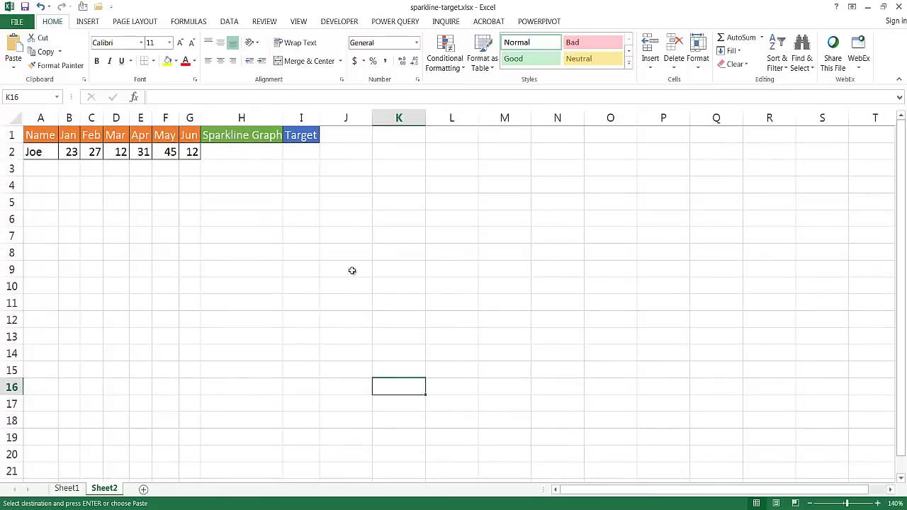
left_click(254, 155)
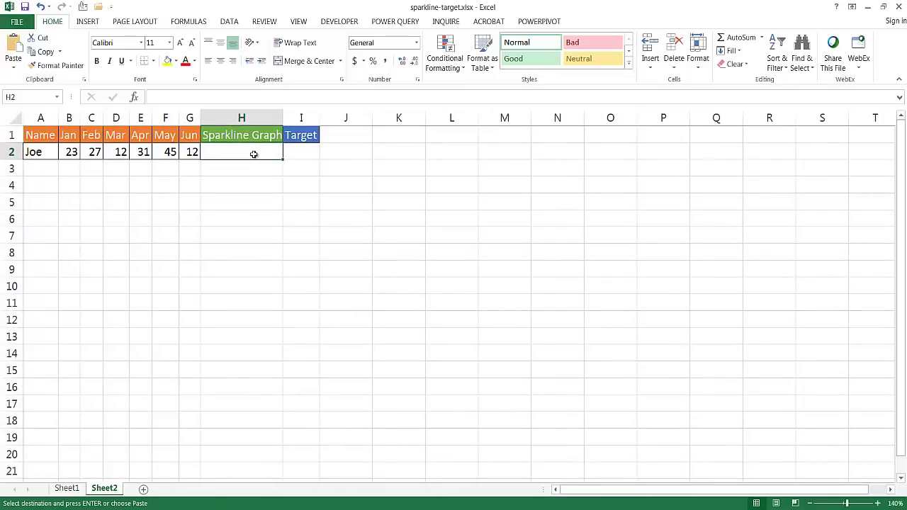
left_click(89, 21)
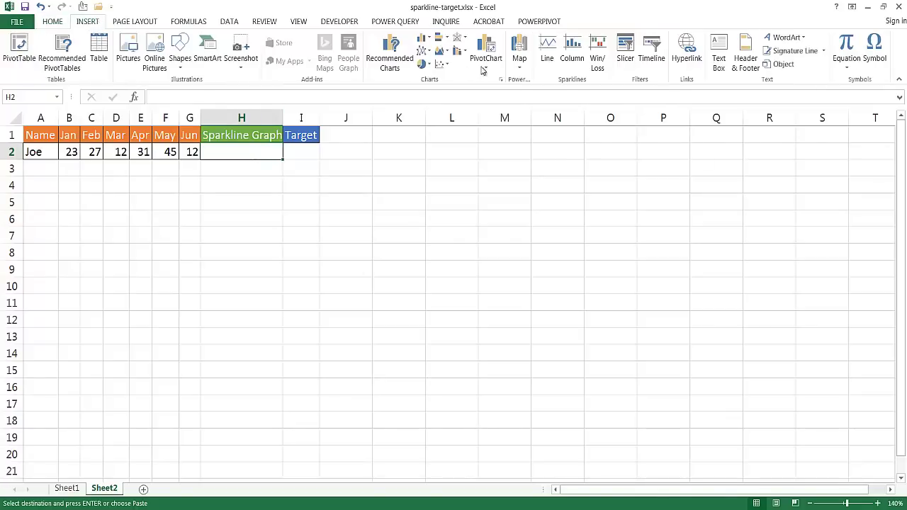
left_click(555, 55)
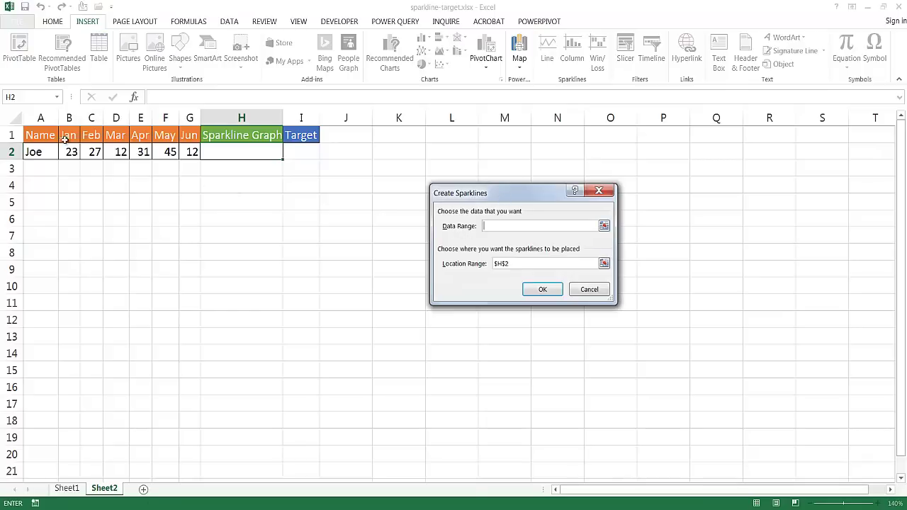
left_click_drag(68, 148, 232, 179)
left_click(543, 288)
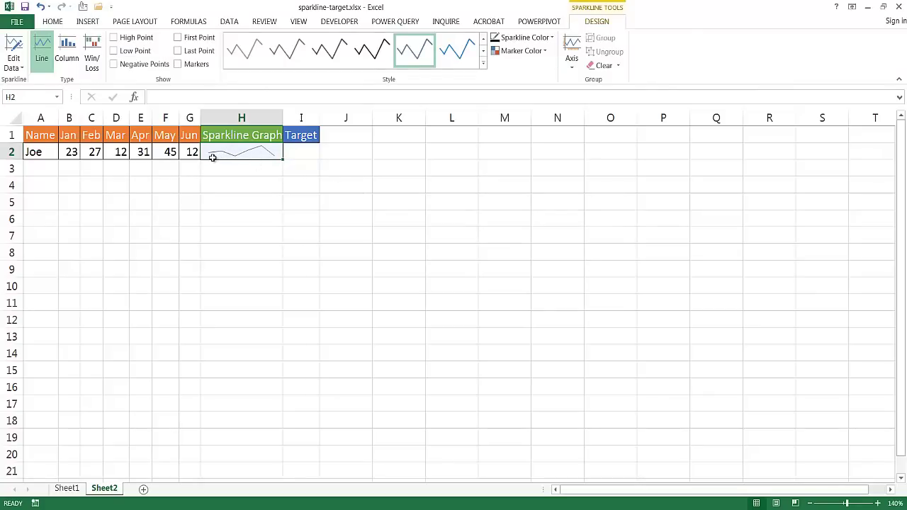
- Enter 40 as the target value in I2
left_click(294, 149)
type("40-")
key("Return")
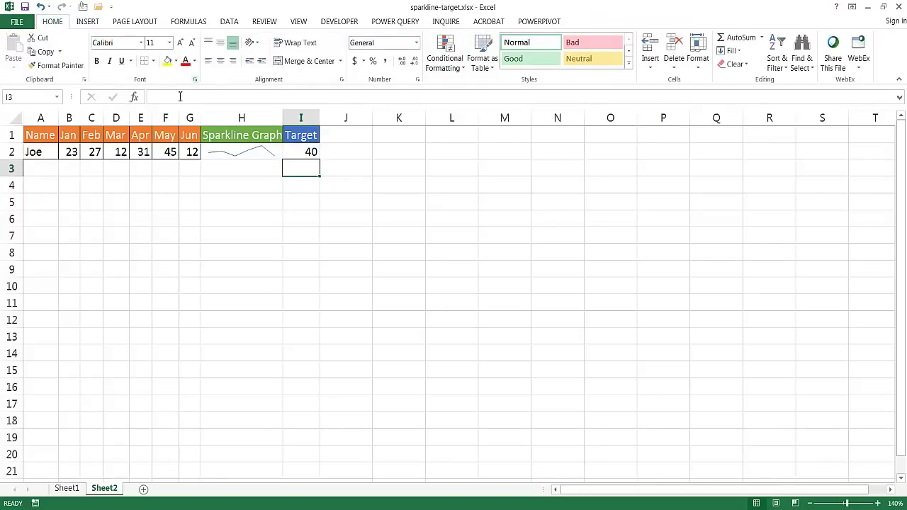
- Review the source data range of the single sparkline in H2, and inspect the sparkline alongside the target in I2
left_click(231, 151)
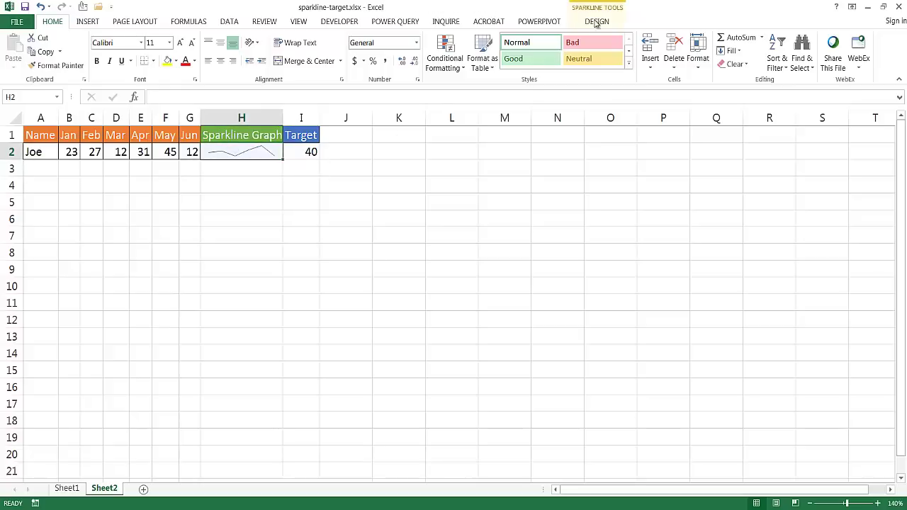
left_click(583, 23)
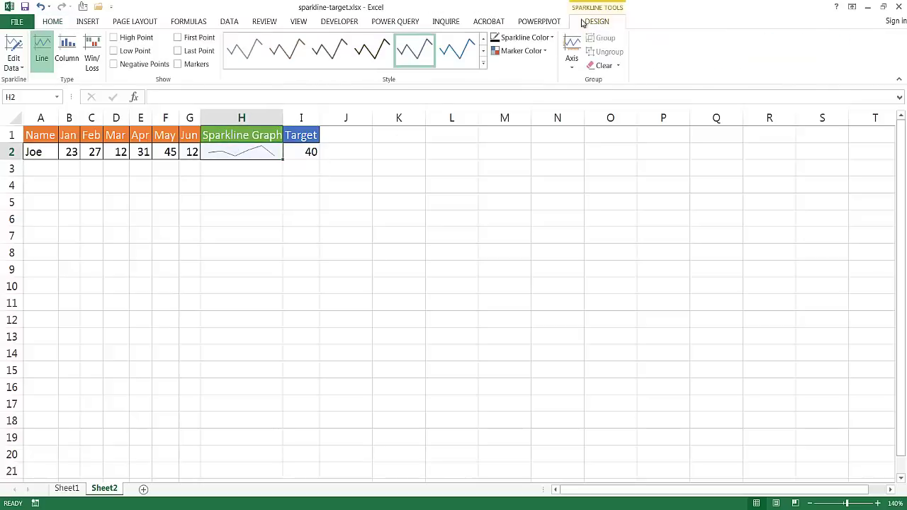
left_click(14, 68)
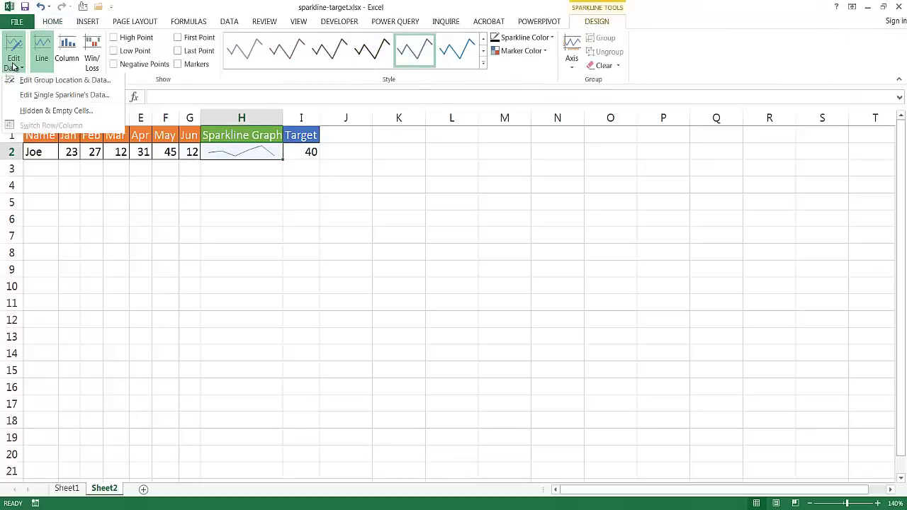
left_click(39, 96)
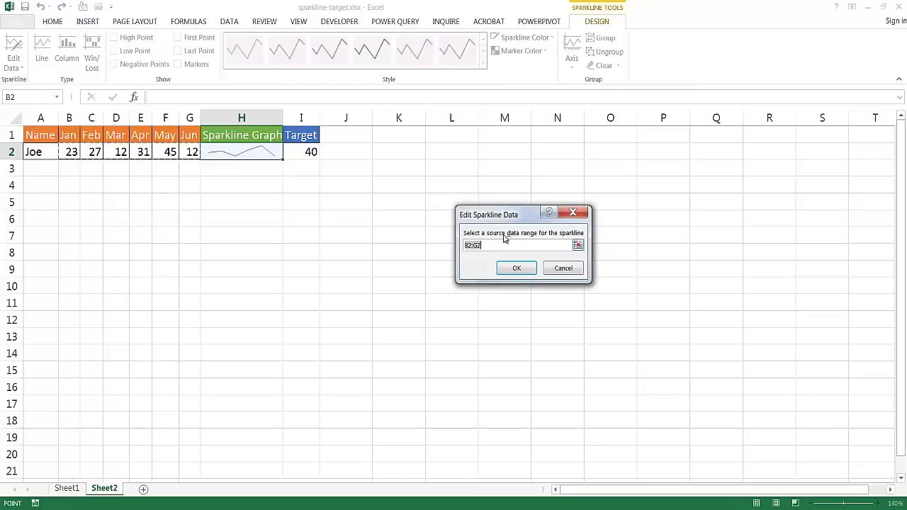
left_click(518, 244)
left_click(253, 148)
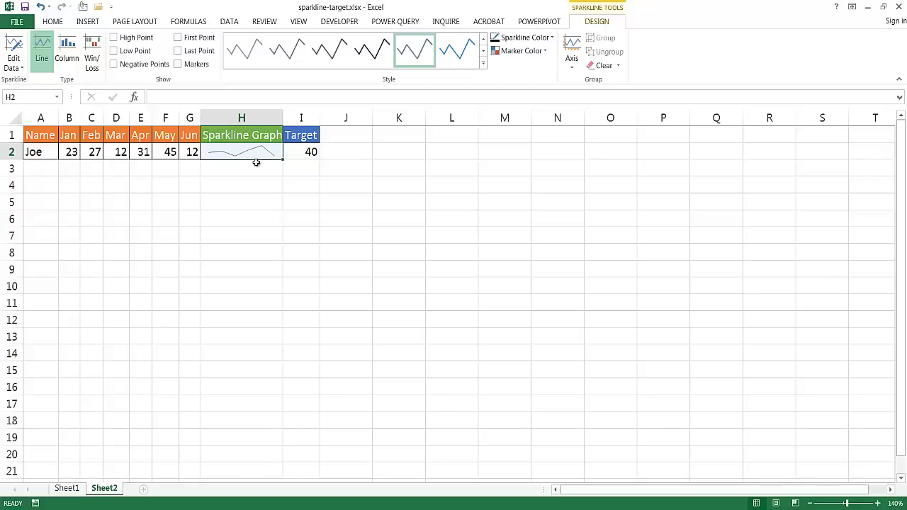
left_click(241, 166)
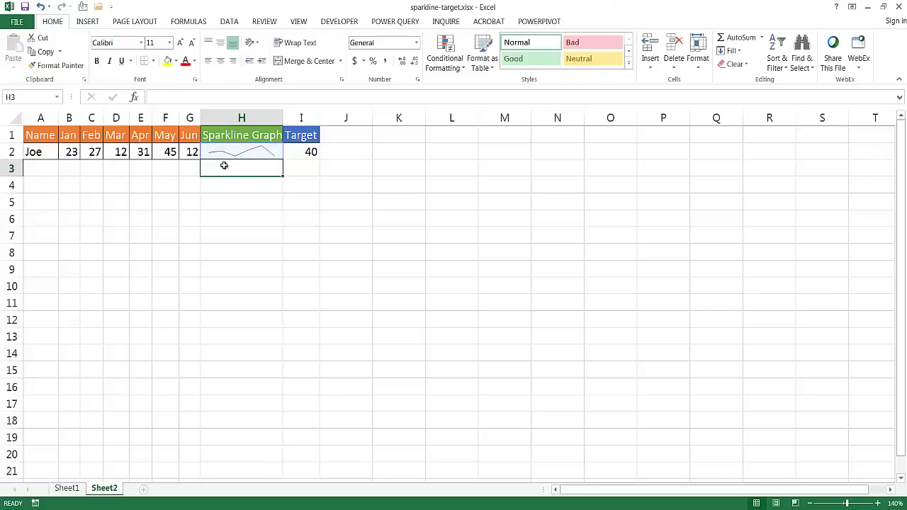
left_click(217, 153)
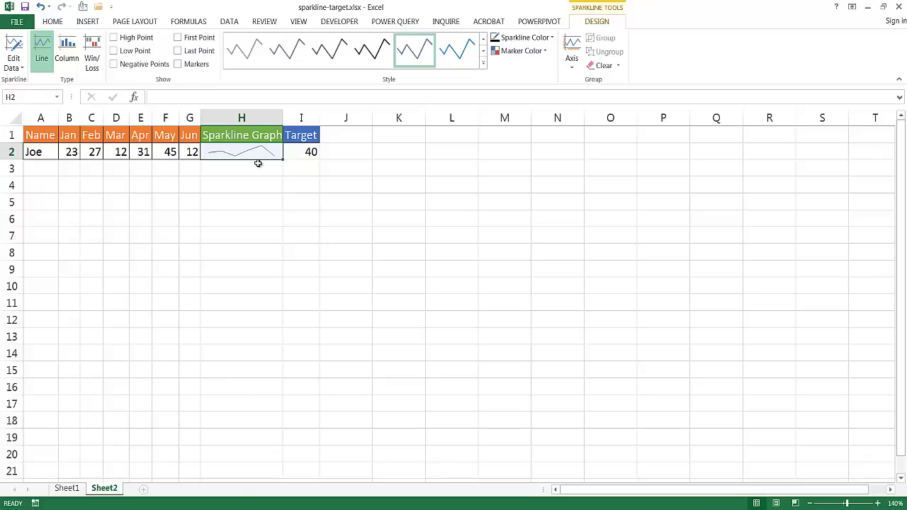
left_click(298, 151)
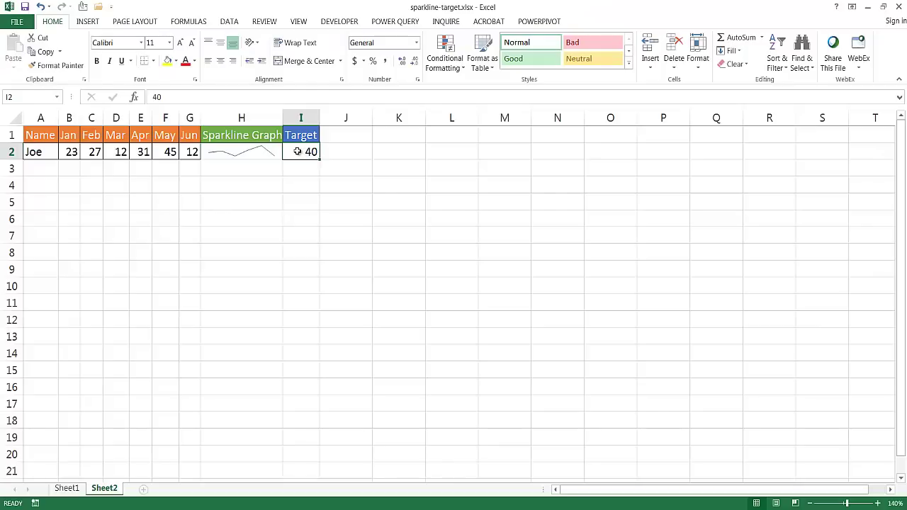
- Duplicate the Name and Jan–Jun data from A1:G2 to the range starting at J1
left_click_drag(41, 134, 185, 153)
key("ctrl+c")
left_click(348, 137)
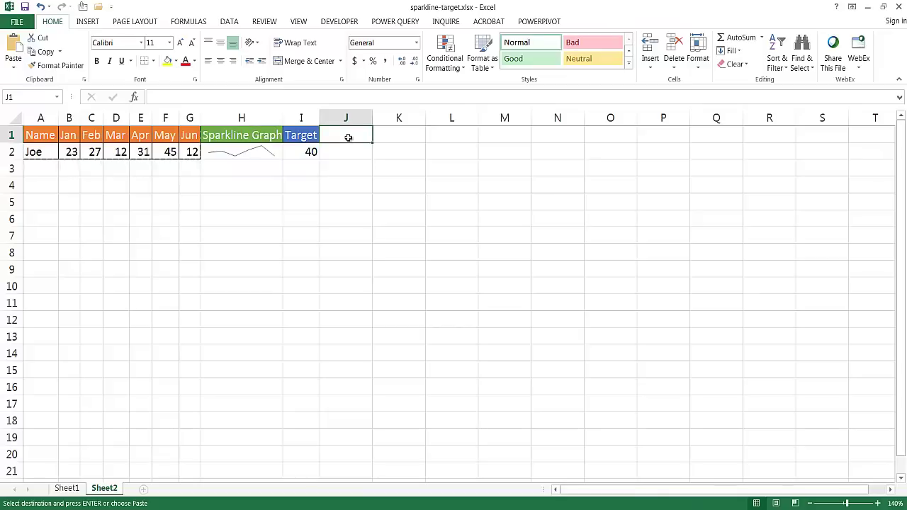
key("ctrl+v")
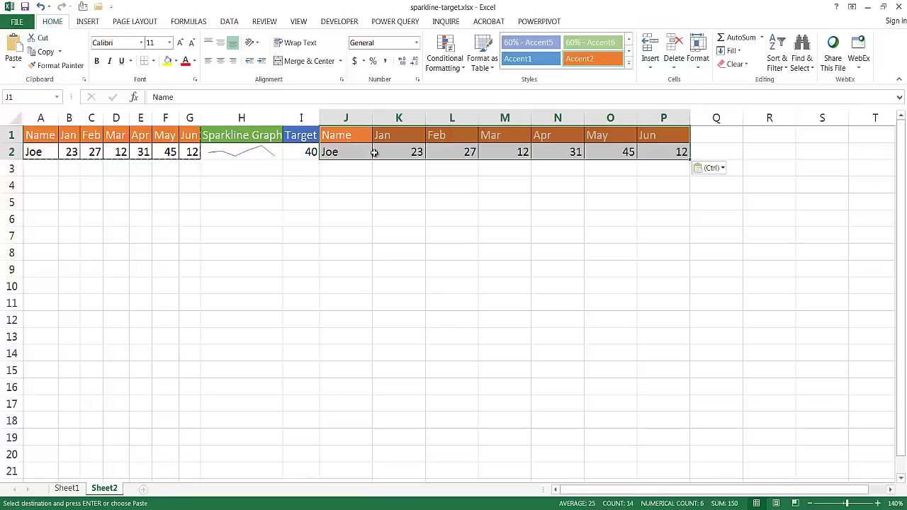
- Delete column J, which holds the duplicated Name data
left_click(345, 118)
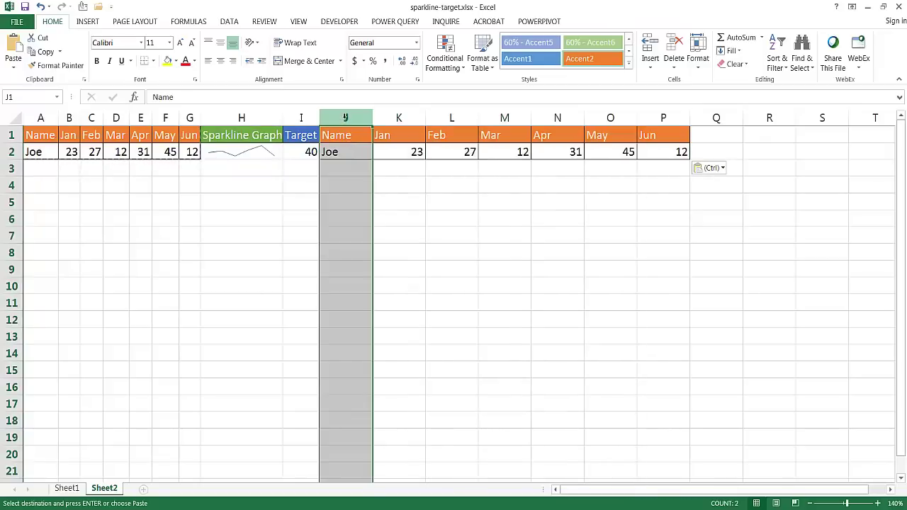
right_click(345, 118)
left_click(387, 217)
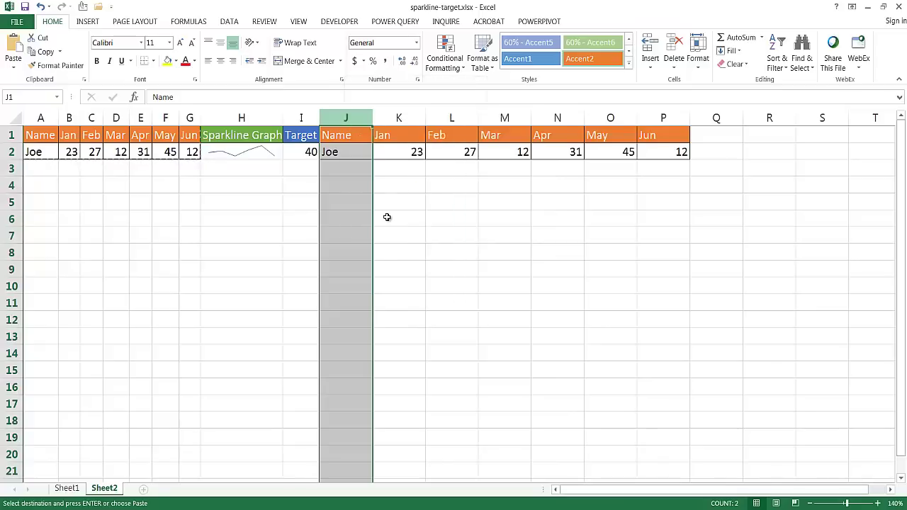
- Compare the original Jan value in B2 with its copy in J2
left_click(353, 148)
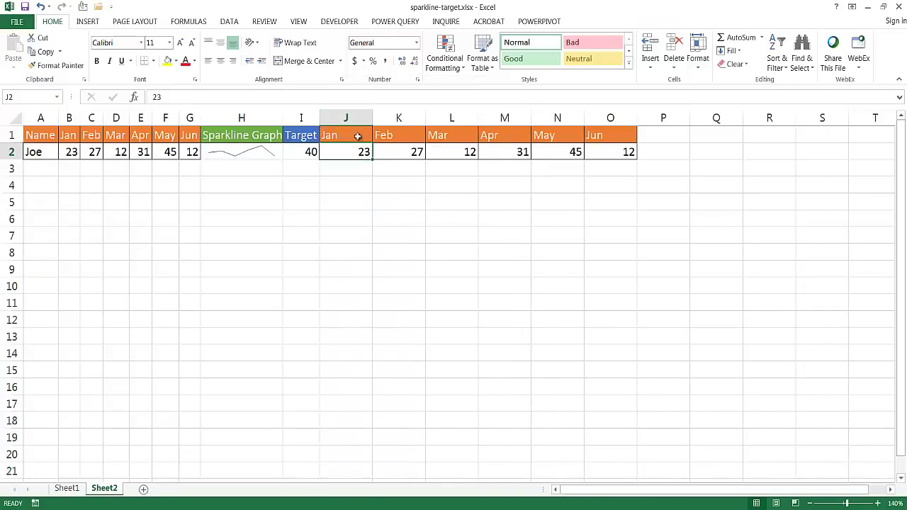
left_click(70, 146)
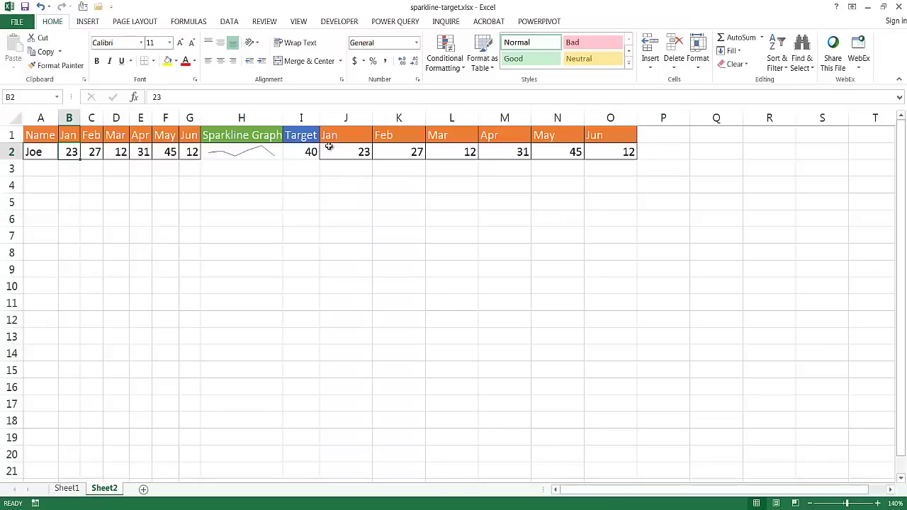
left_click(352, 154)
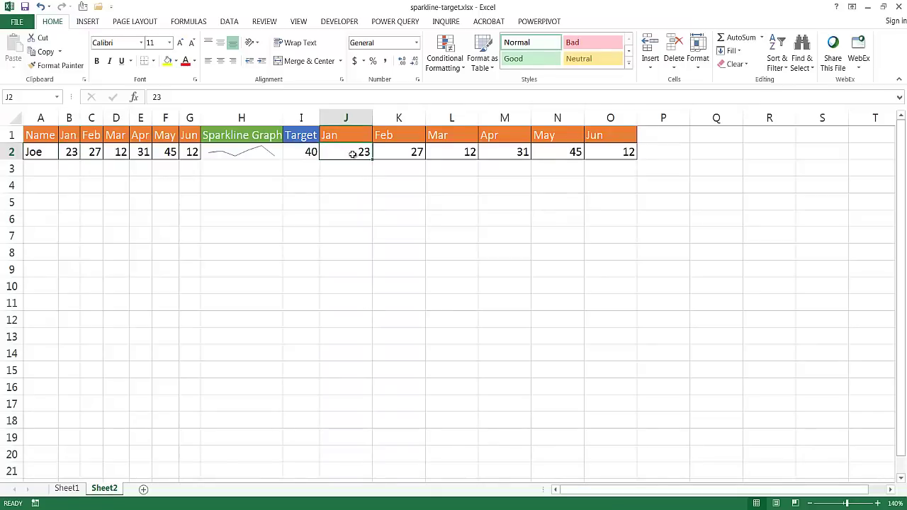
- Replace the copied Jan value in J2 with the formula =B2-$I$2, keeping the target reference absolute
type("=")
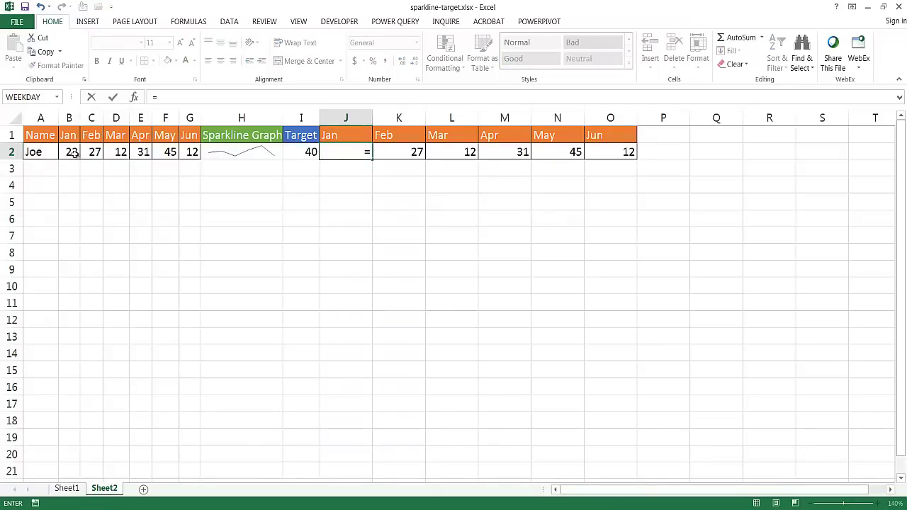
left_click(73, 154)
type("-")
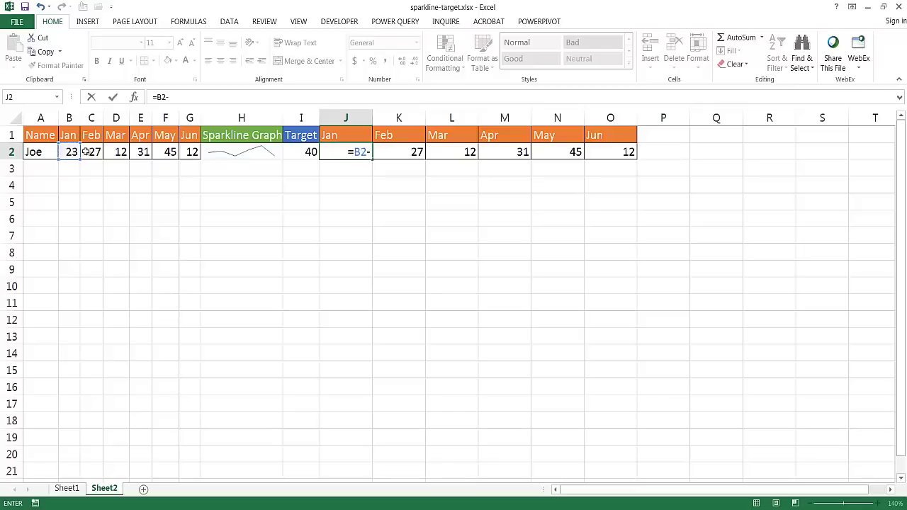
left_click(297, 153)
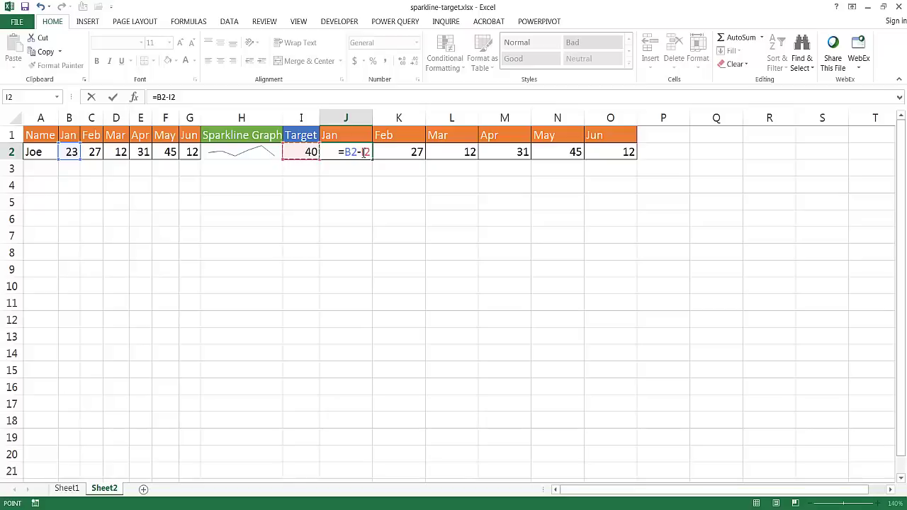
key("F2")
key("F4")
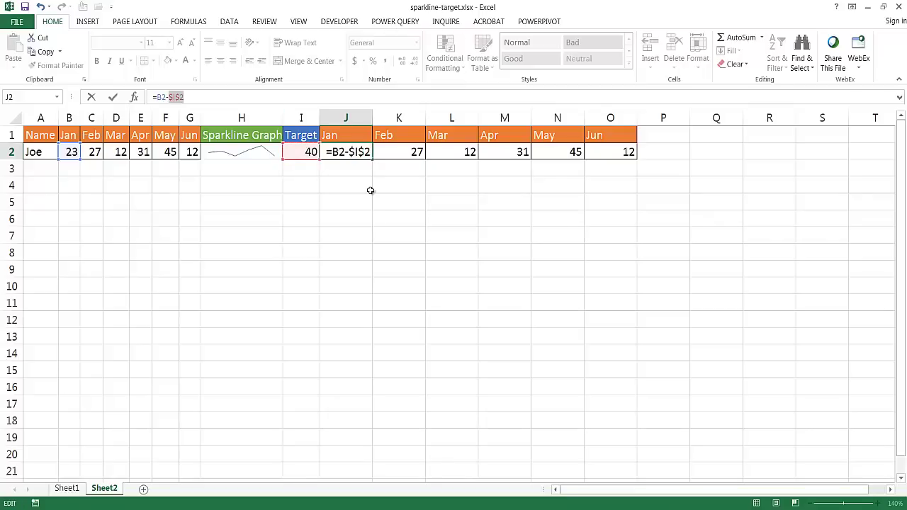
key("Return")
left_click(360, 152)
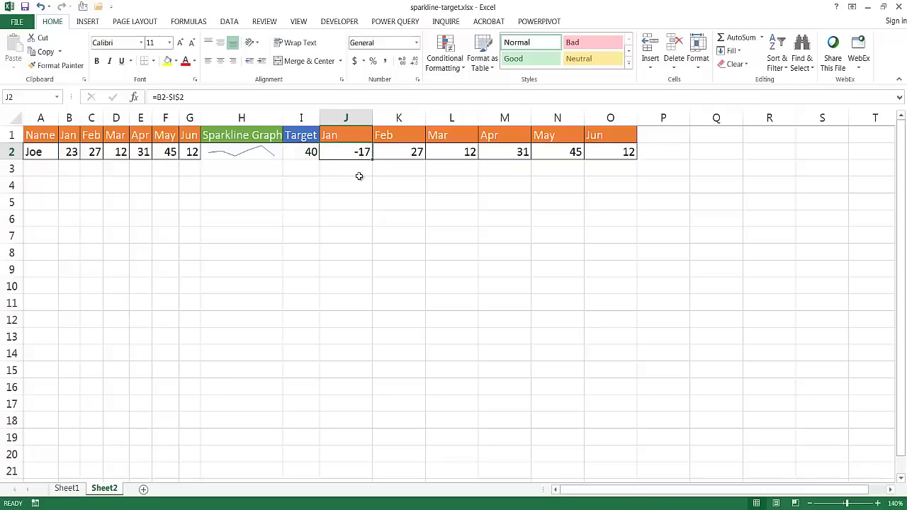
- Check the Jan value and target used by the J2 formula, and fill it across the Feb–Jun cells K2:O2
left_click(71, 153)
left_click(306, 150)
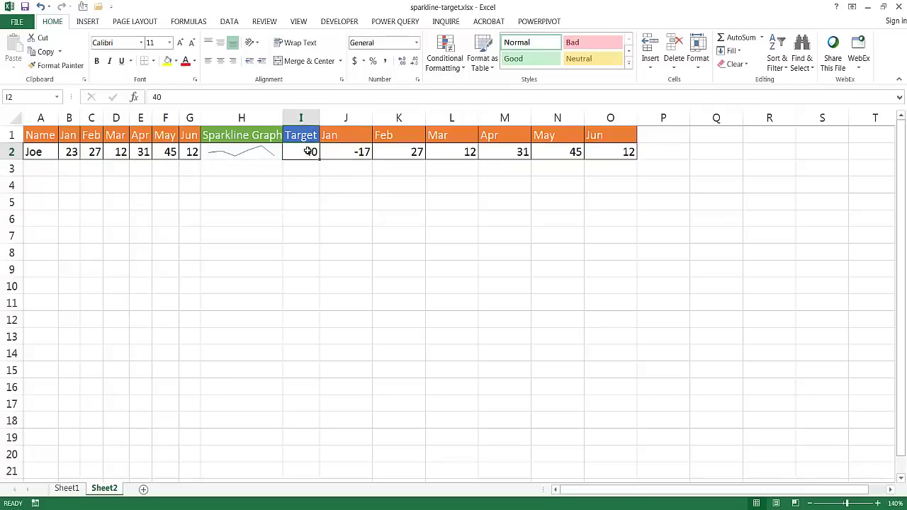
left_click(349, 151)
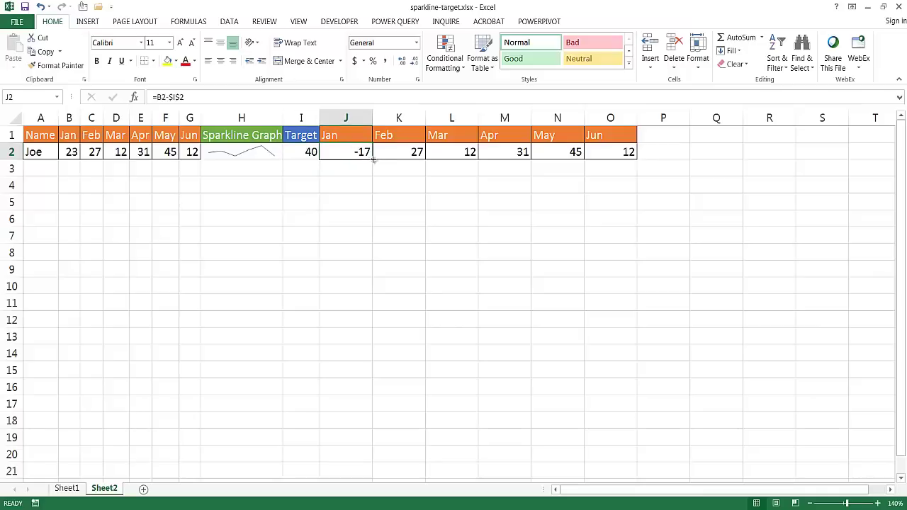
left_click_drag(374, 160, 626, 152)
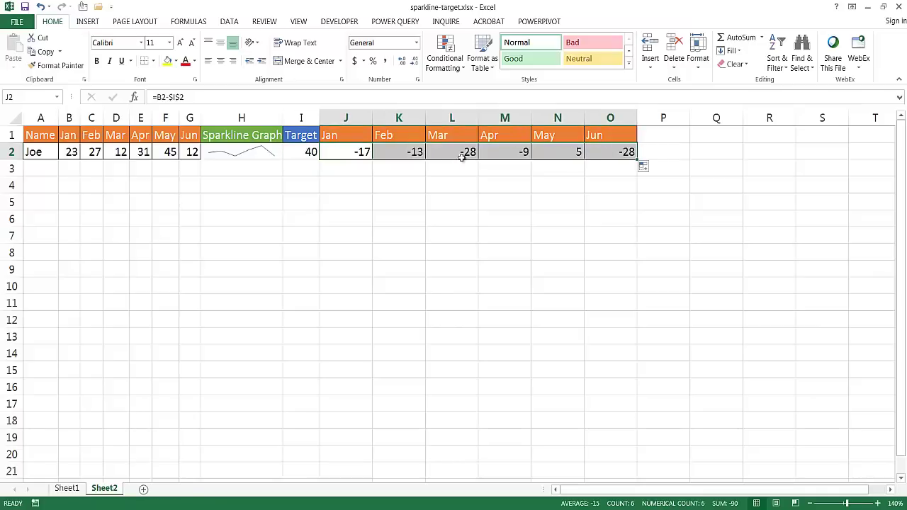
- Inspect the difference formulas in J2:O2, comparing the Mar result with D2 and the target, and view the sparkline in H2
left_click(404, 149)
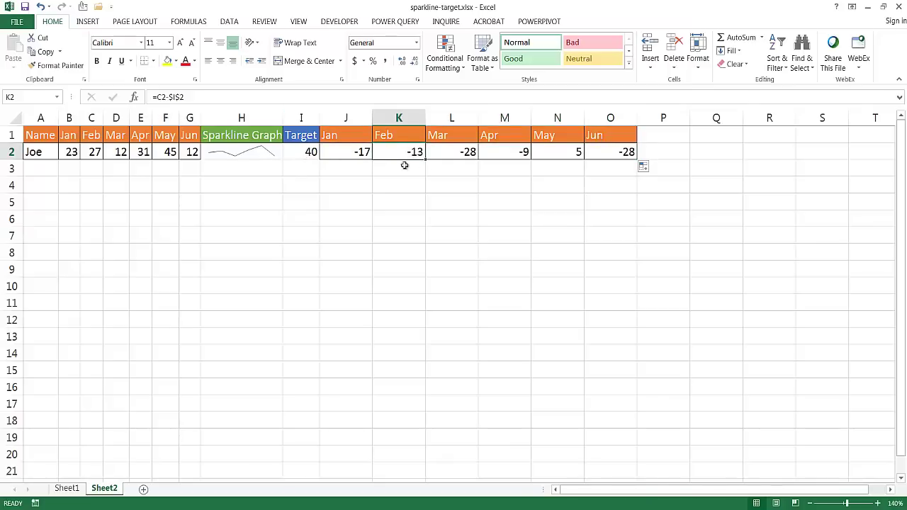
left_click(451, 153)
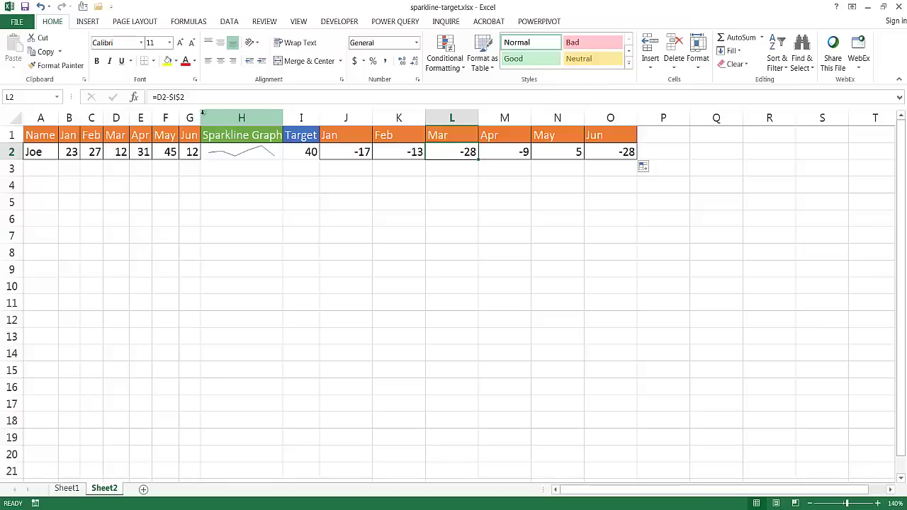
left_click(116, 152)
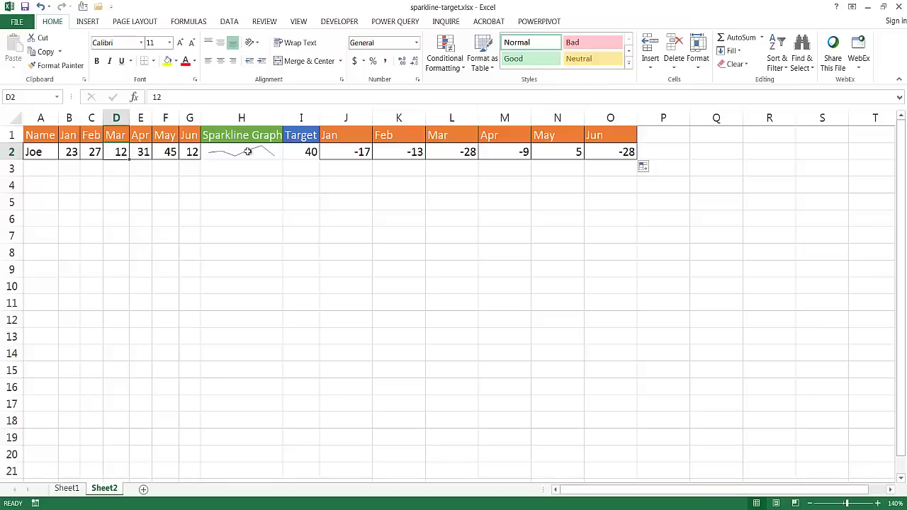
left_click(299, 155)
left_click(464, 150)
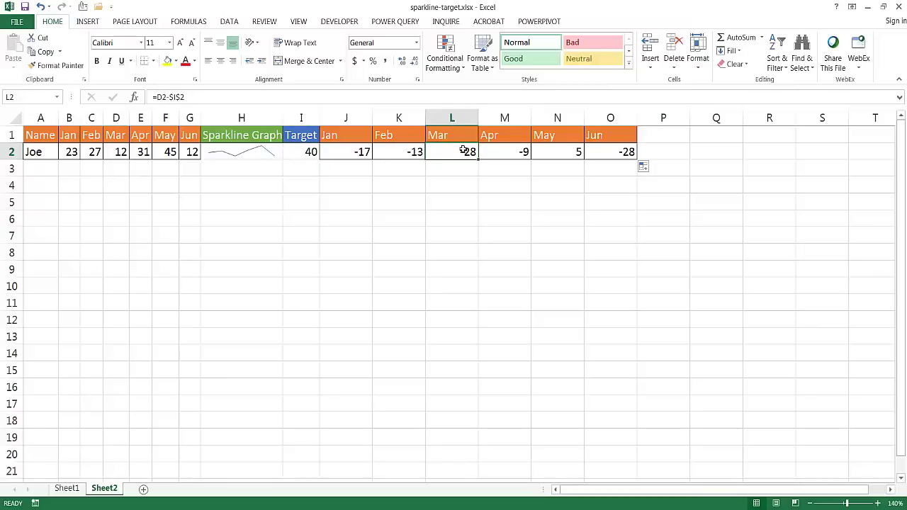
left_click_drag(358, 151, 611, 151)
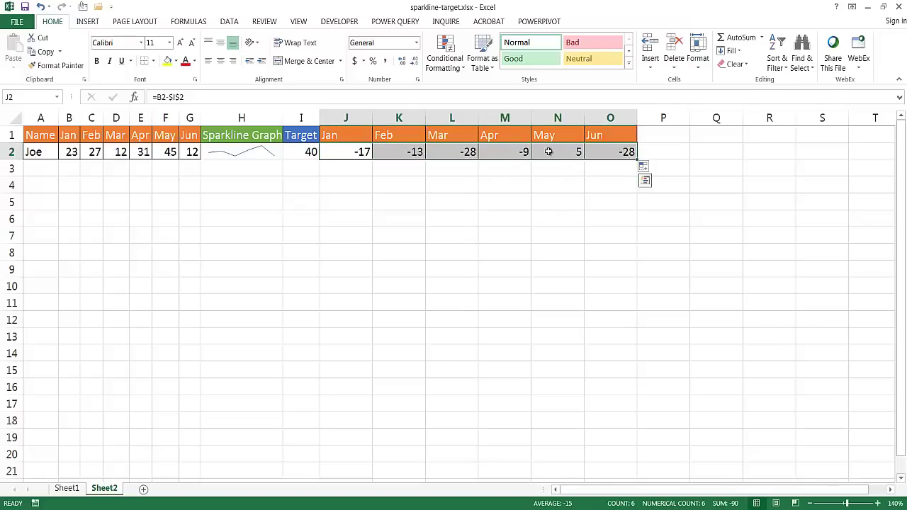
left_click(249, 149)
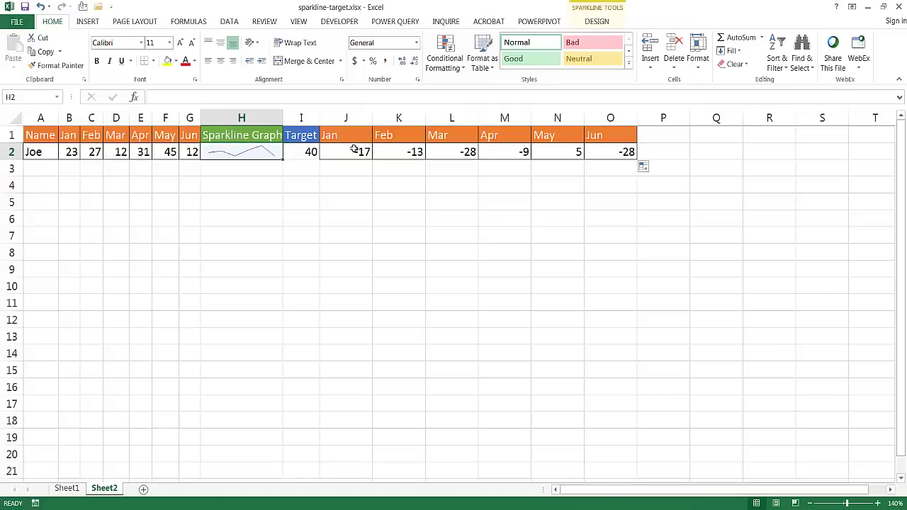
- Insert a line sparkline in P2 using the difference values in J2:O2 as its data range
left_click(672, 151)
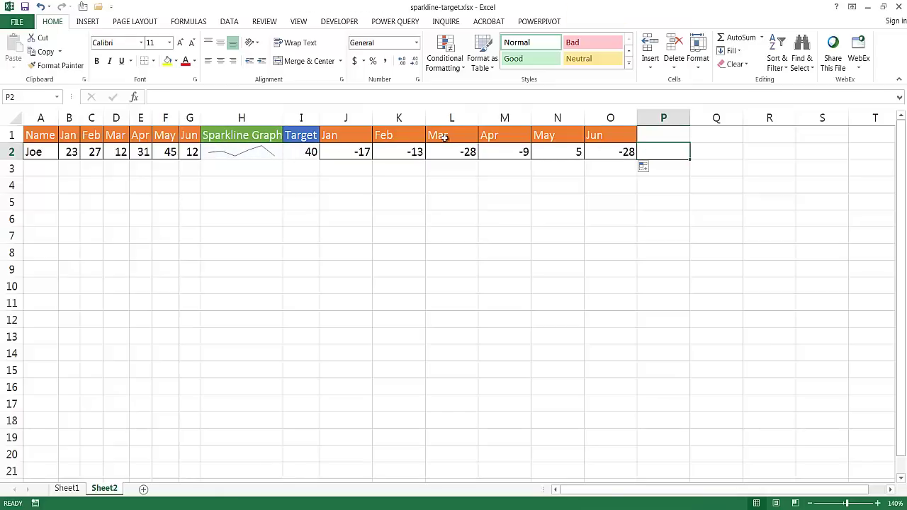
left_click(92, 23)
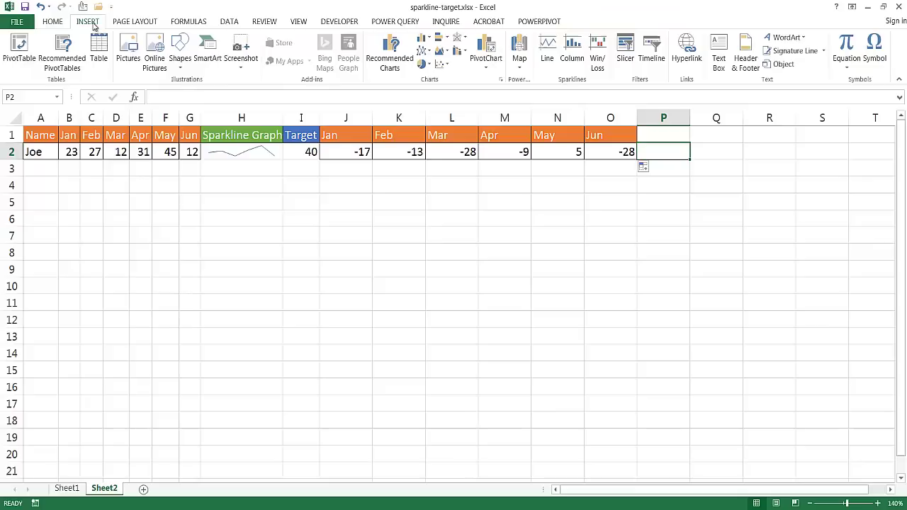
left_click(550, 48)
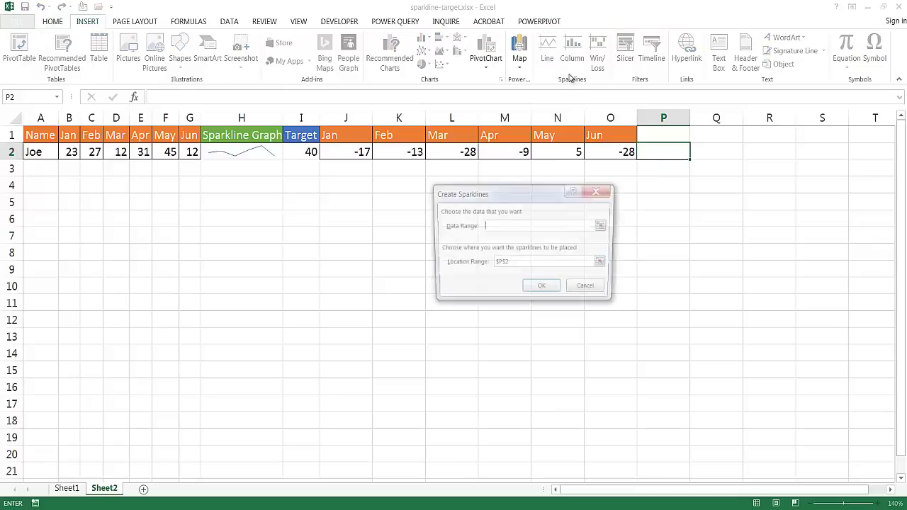
left_click_drag(361, 155, 605, 153)
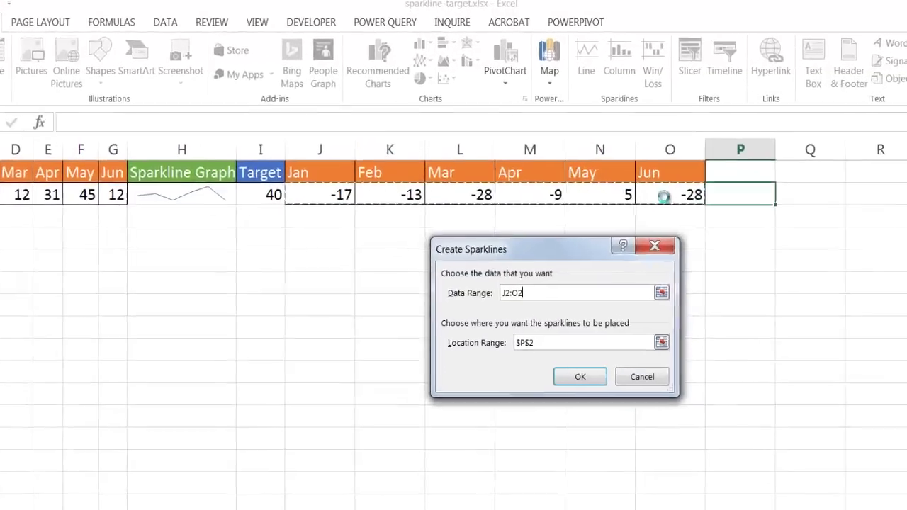
key("Return")
left_click(275, 297)
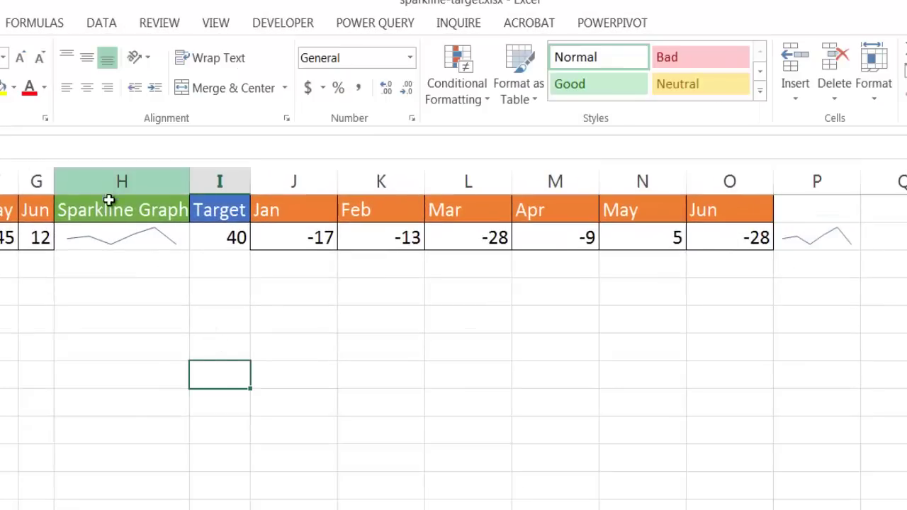
- Copy the Sparkline Graph header from H1 to P1 and autofit the width of column P
left_click(117, 209)
key("ctrl+c")
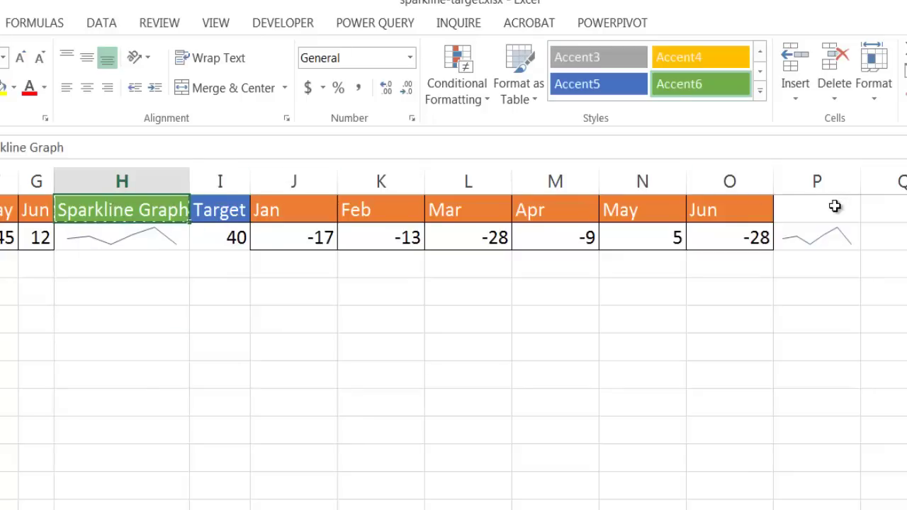
left_click(836, 206)
key("ctrl+v")
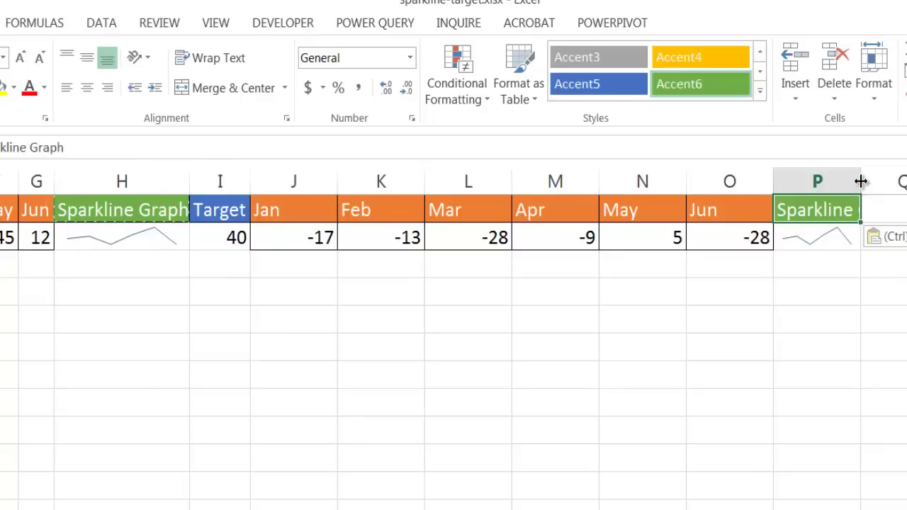
double_click(860, 183)
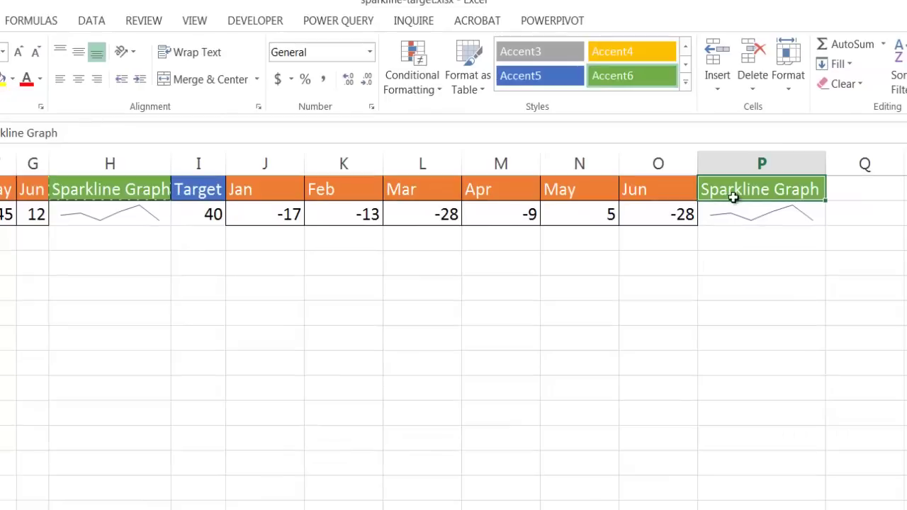
left_click(786, 292)
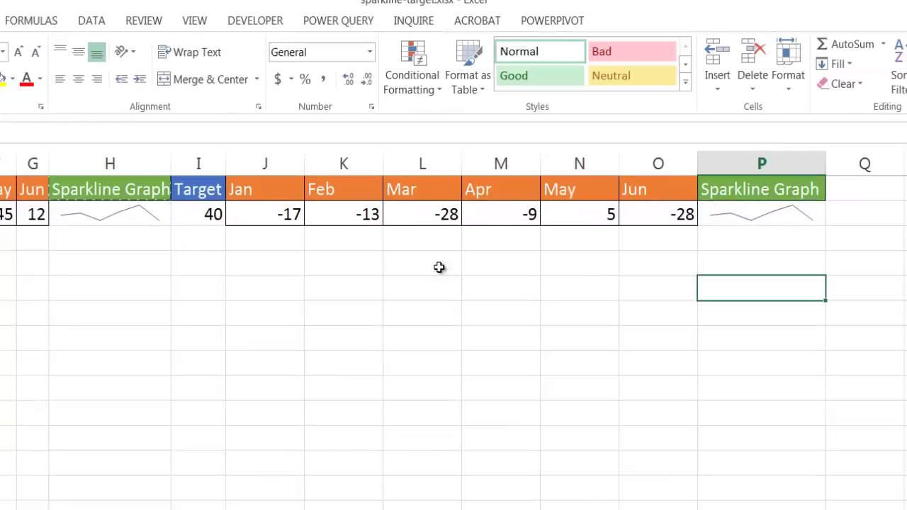
- Compare the sparklines in H2 and P2, and delete column P
left_click(131, 219)
left_click(752, 222)
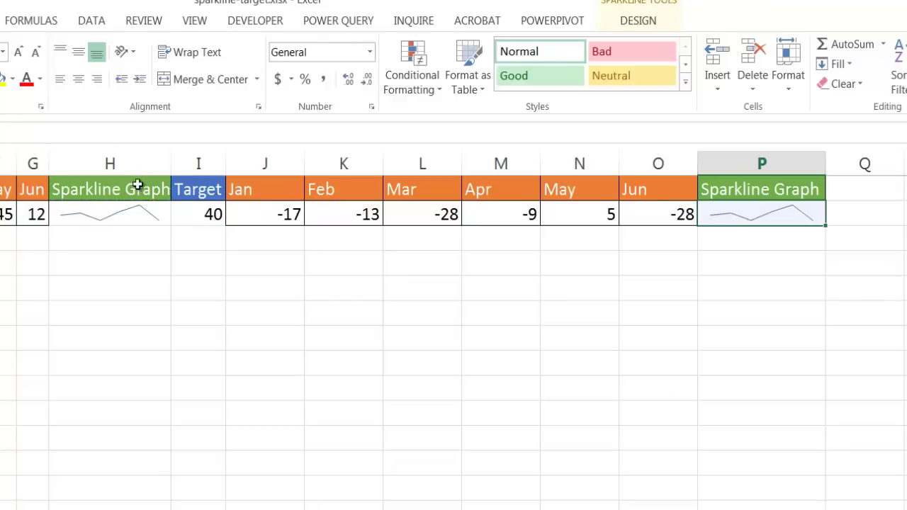
left_click(762, 162)
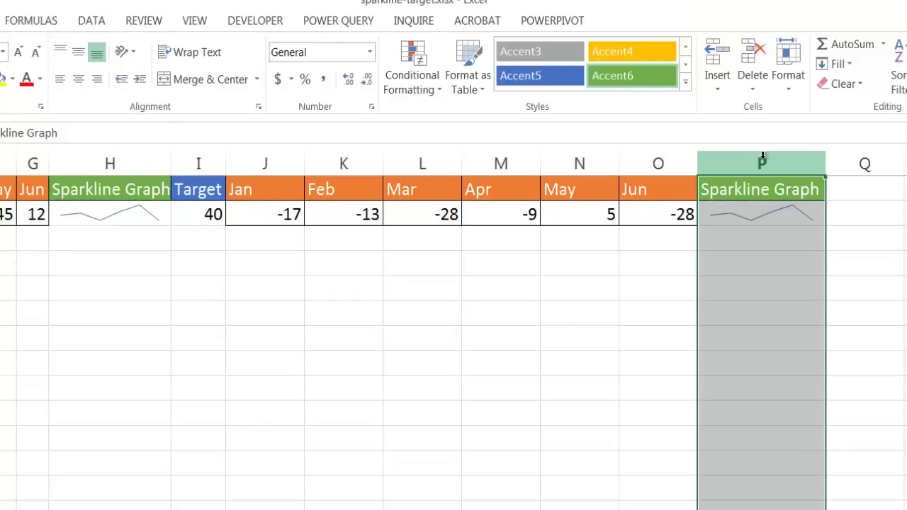
right_click(763, 163)
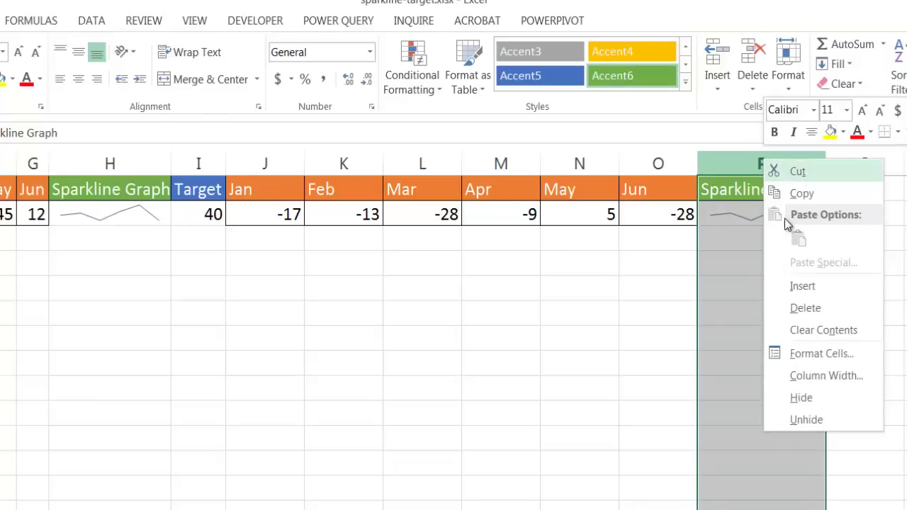
left_click(835, 305)
- Turn on the horizontal axis for the sparkline in H2
left_click(129, 212)
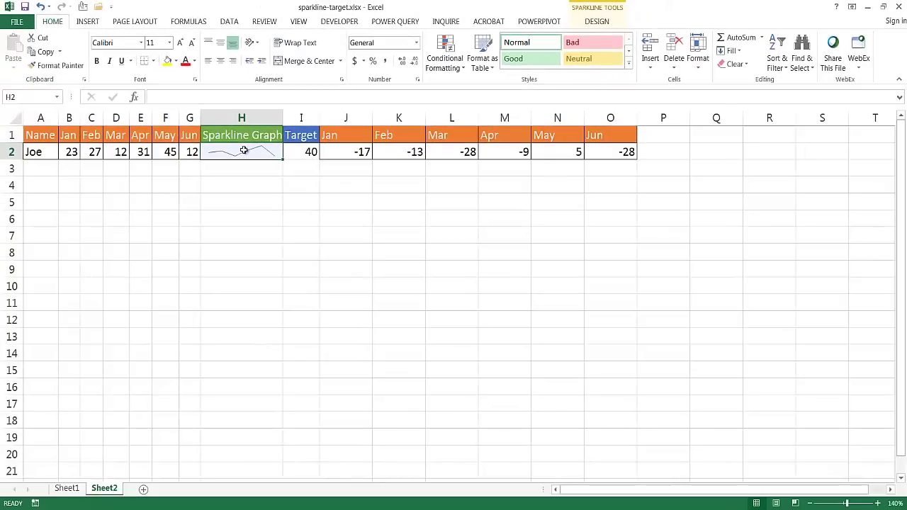
left_click(598, 21)
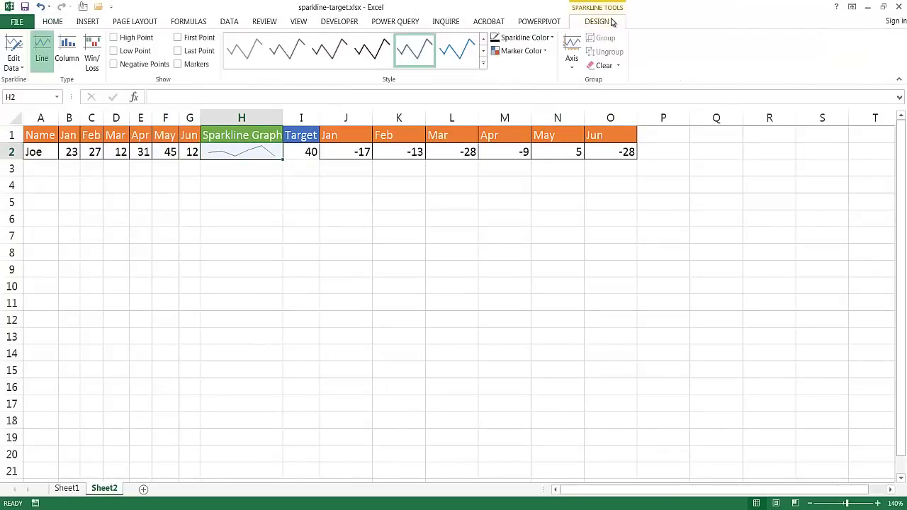
left_click(575, 66)
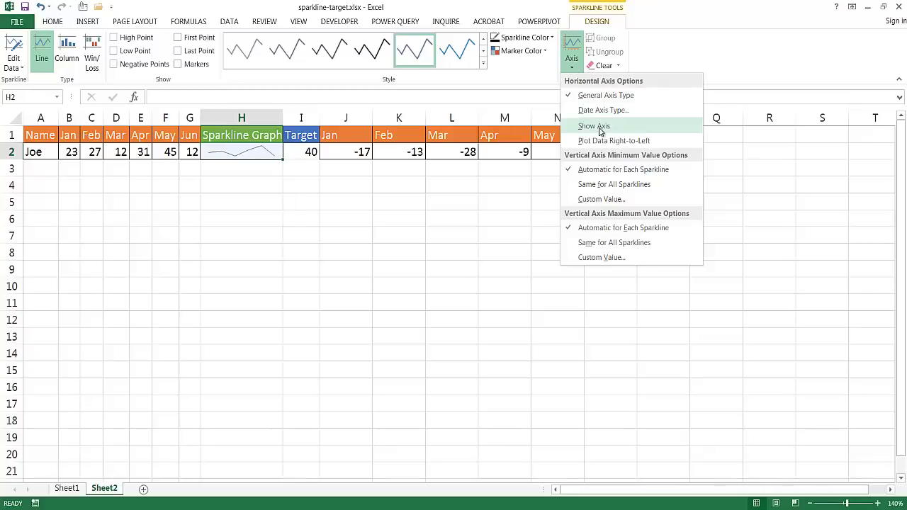
left_click(600, 127)
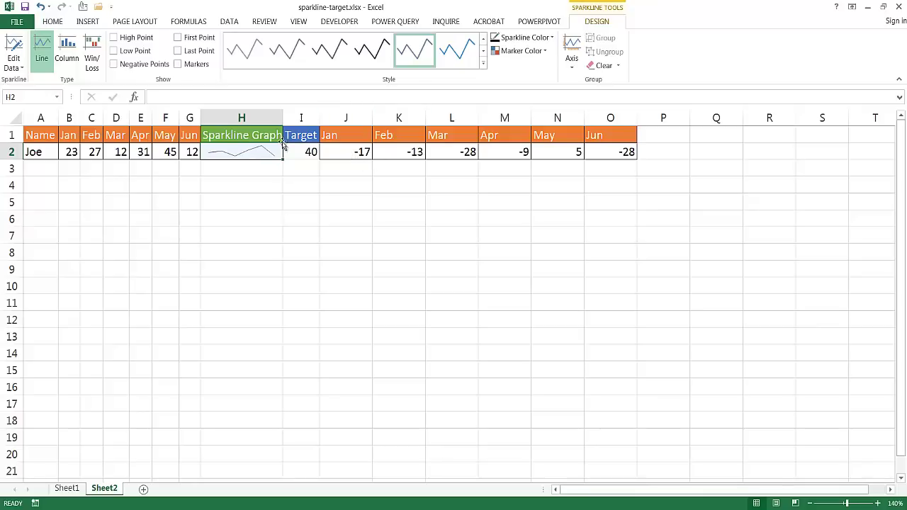
- Change the single sparkline's source data range in H2 to the difference values in J2:O2
left_click(19, 68)
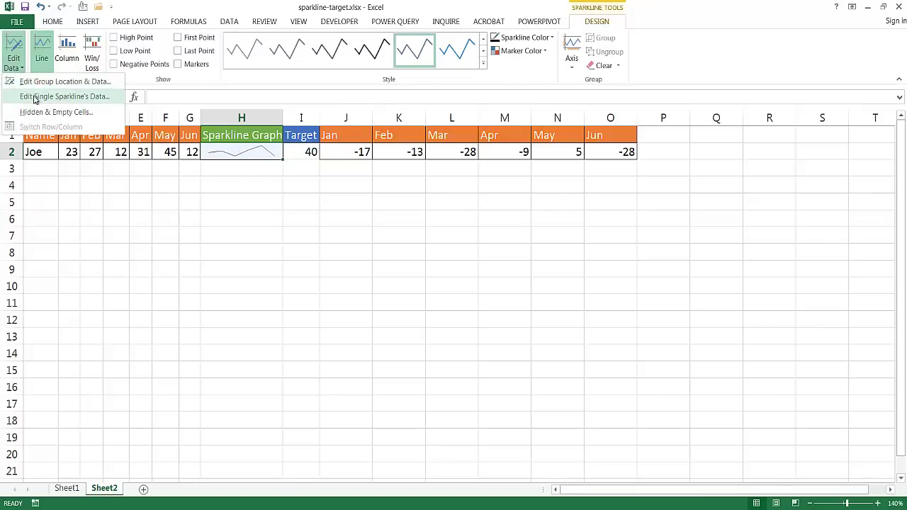
left_click(34, 98)
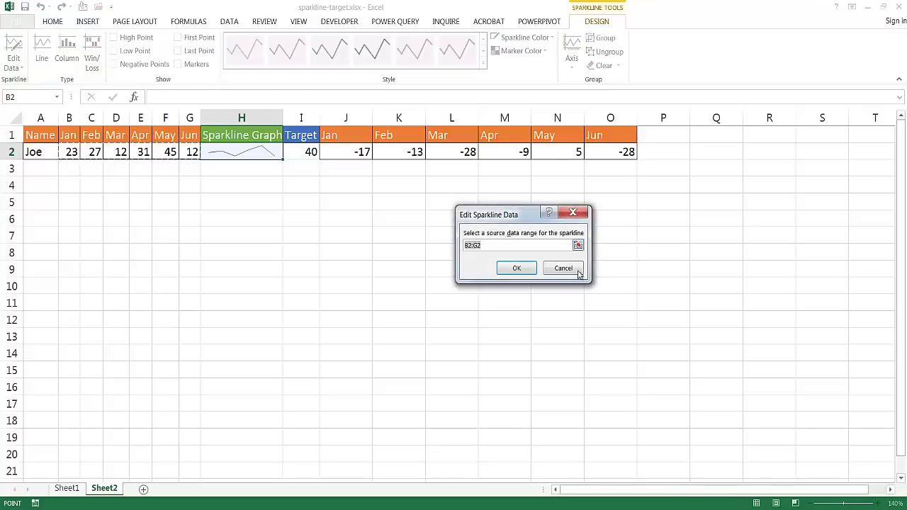
left_click_drag(335, 148, 624, 152)
left_click(517, 267)
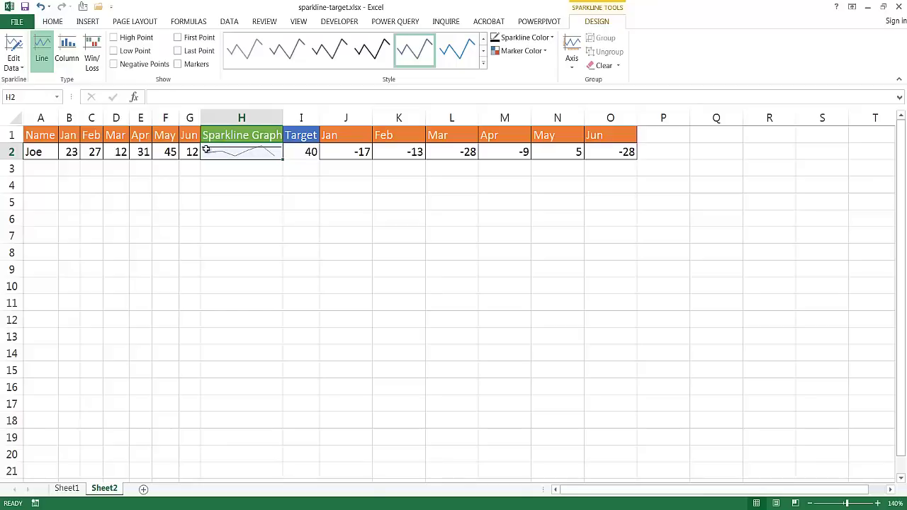
- Inspect the Jan and Feb differences in J2 and K2 and the original Jun value in G2
left_click(347, 152)
left_click(416, 152)
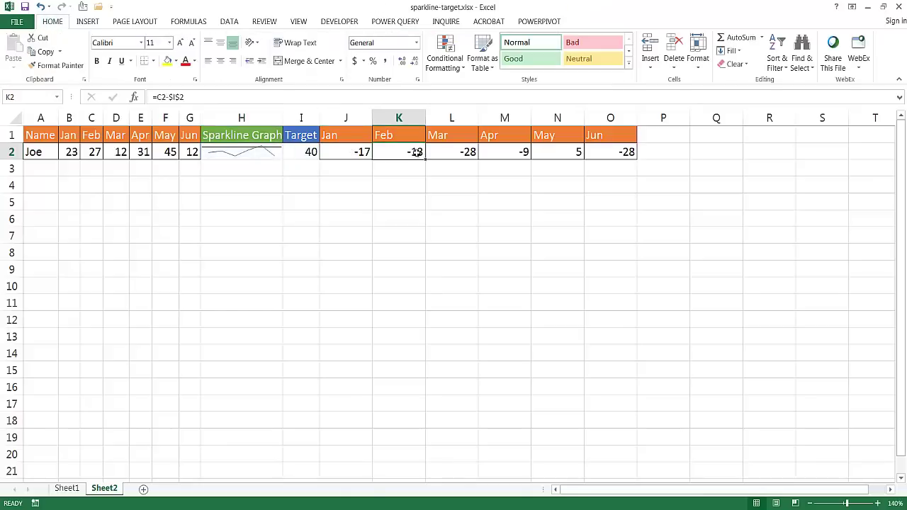
left_click(189, 152)
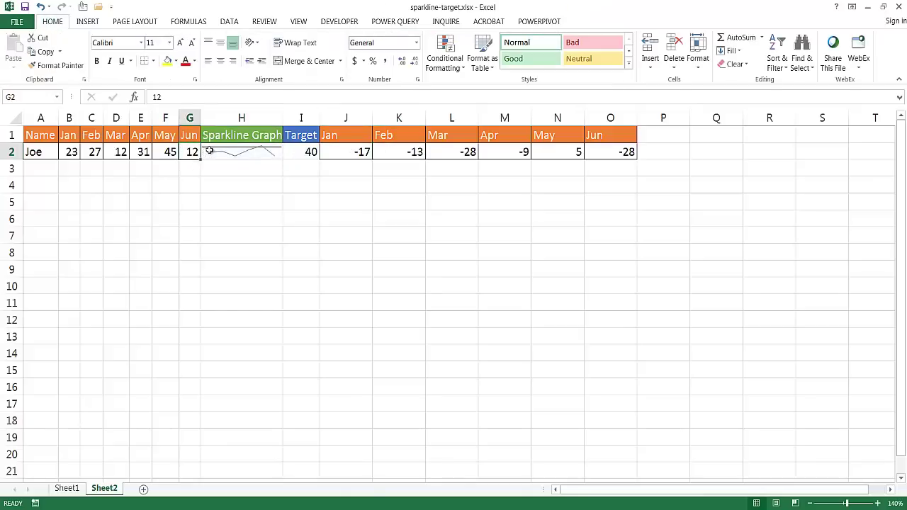
- Set the original May value in F2 to 39
left_click(209, 151)
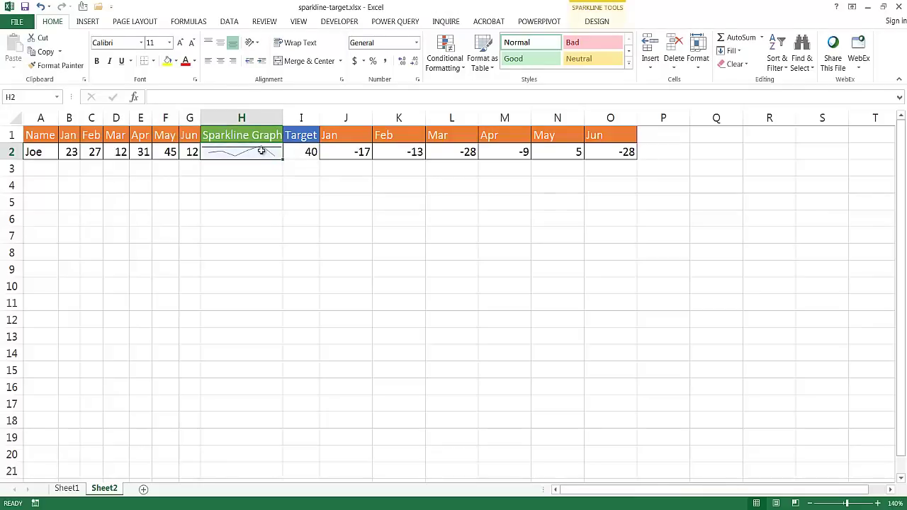
left_click(556, 150)
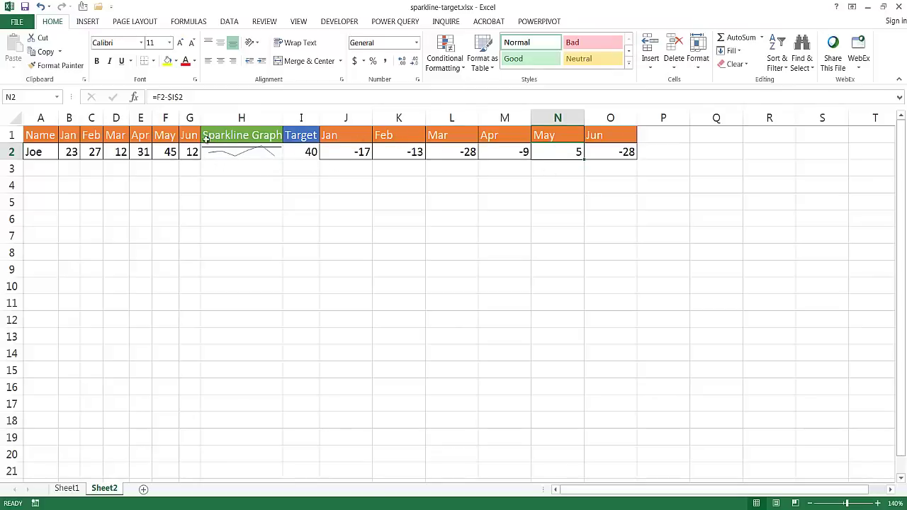
left_click(164, 151)
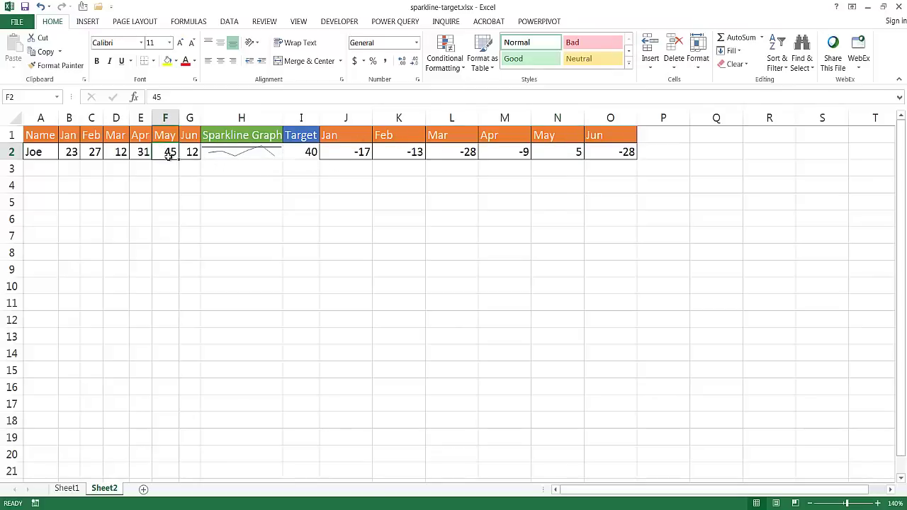
type("39")
key("Return")
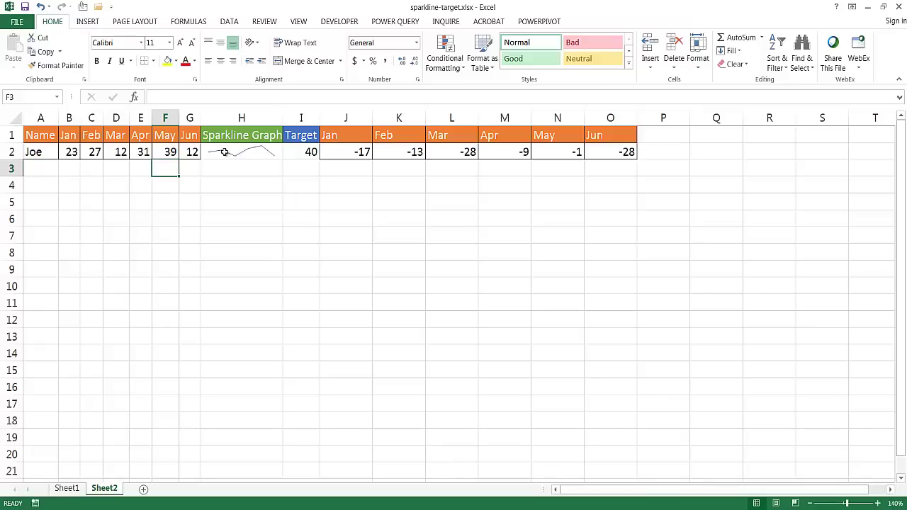
- Check the horizontal axis options of the sparkline in H2
left_click(251, 147)
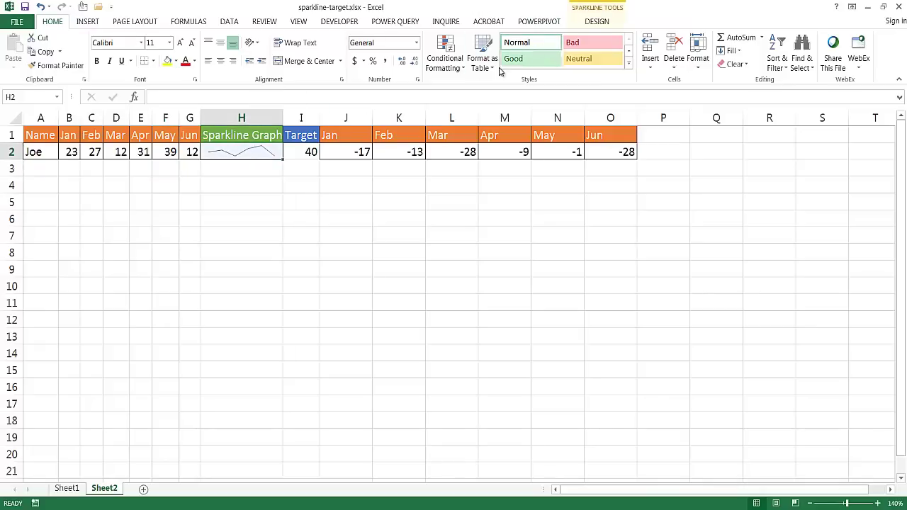
left_click(597, 21)
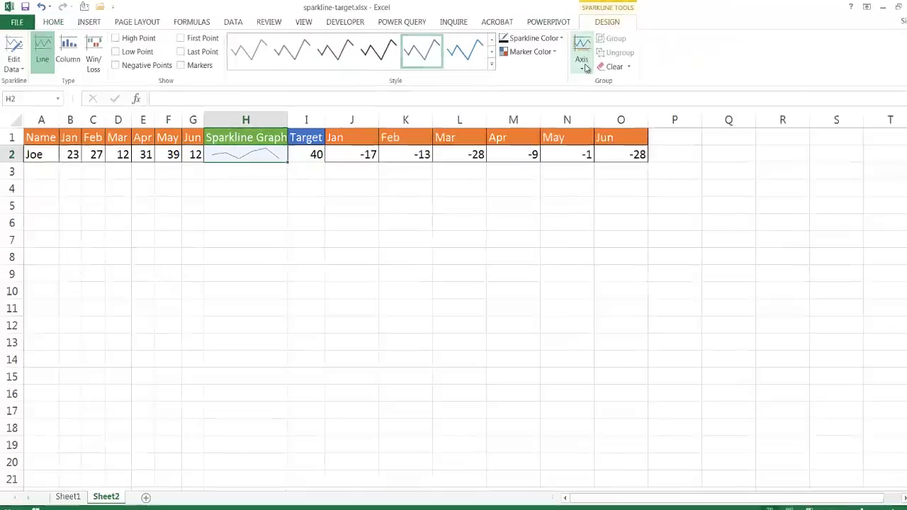
left_click(575, 68)
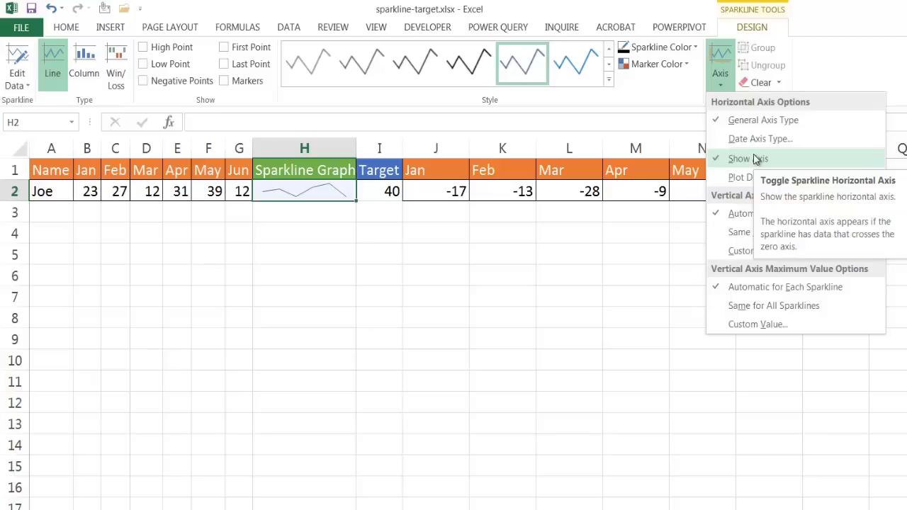
key("Escape")
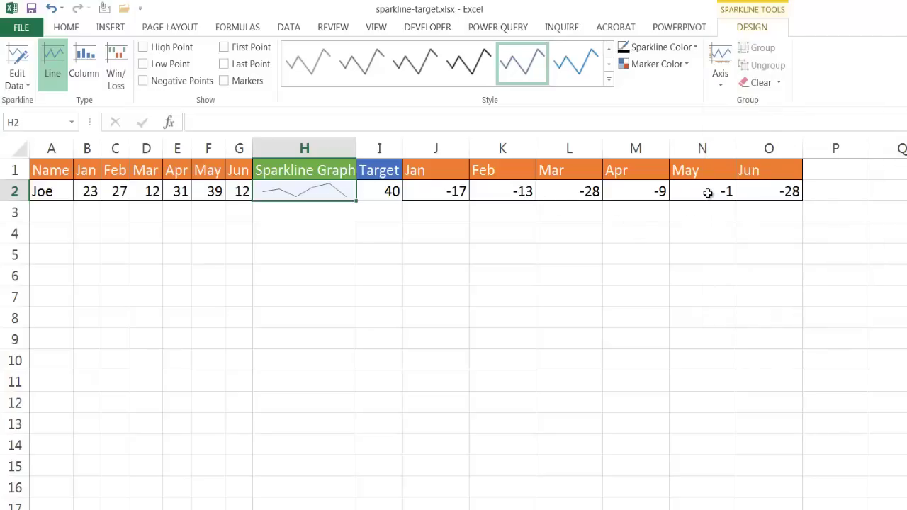
- Set a custom maximum of 40 for the vertical axis of the sparkline in H2
left_click(385, 188)
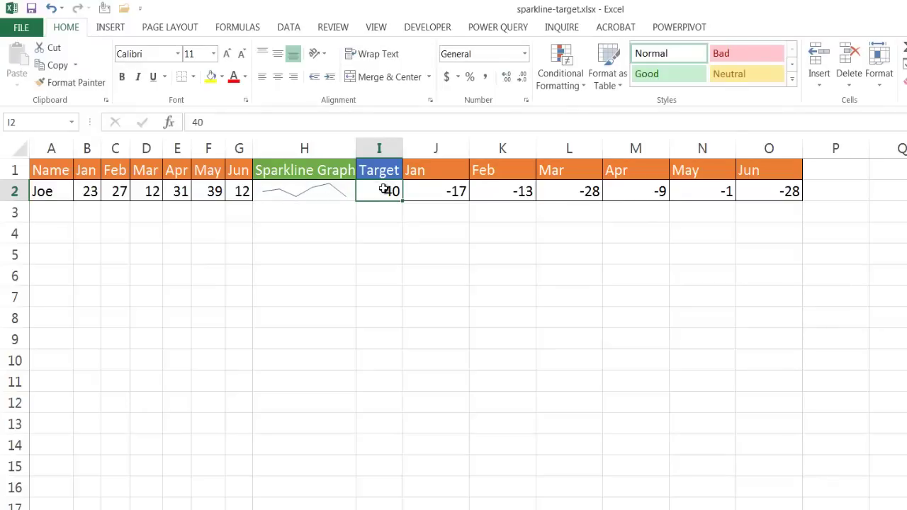
left_click(333, 188)
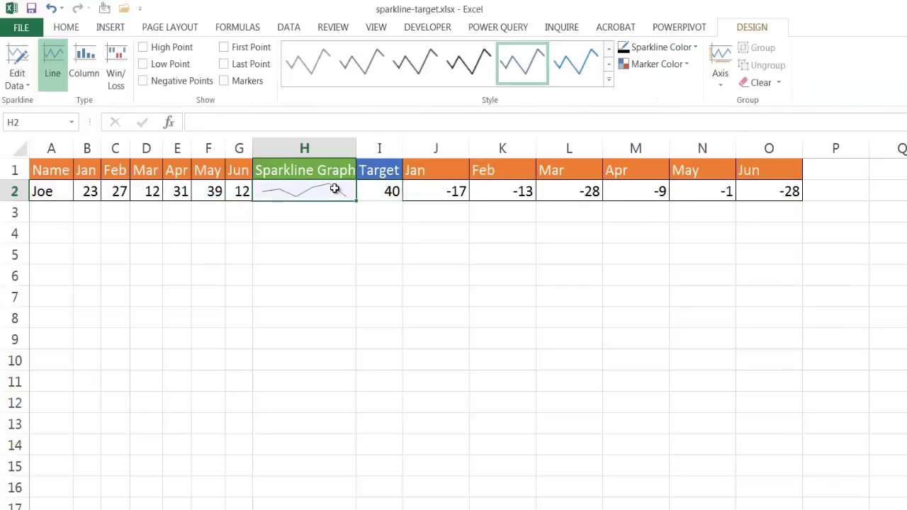
left_click(722, 87)
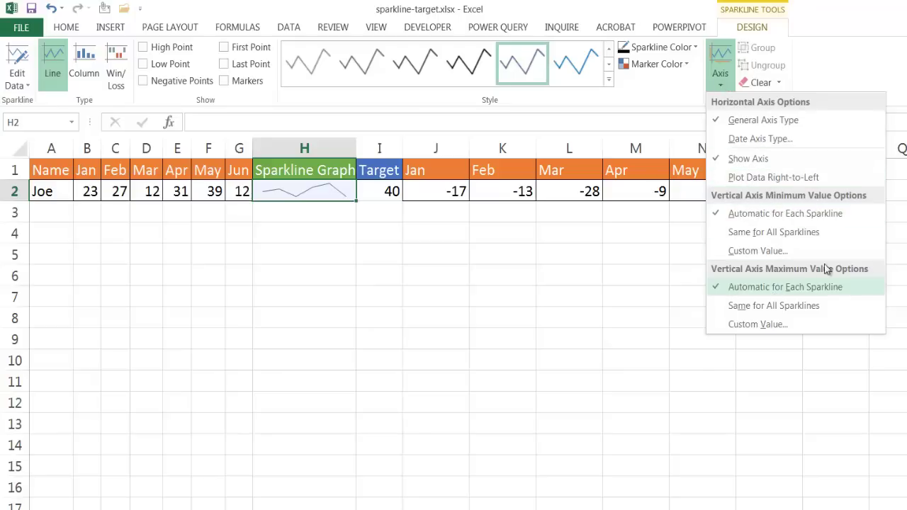
left_click(756, 326)
left_click_drag(725, 302, 696, 304)
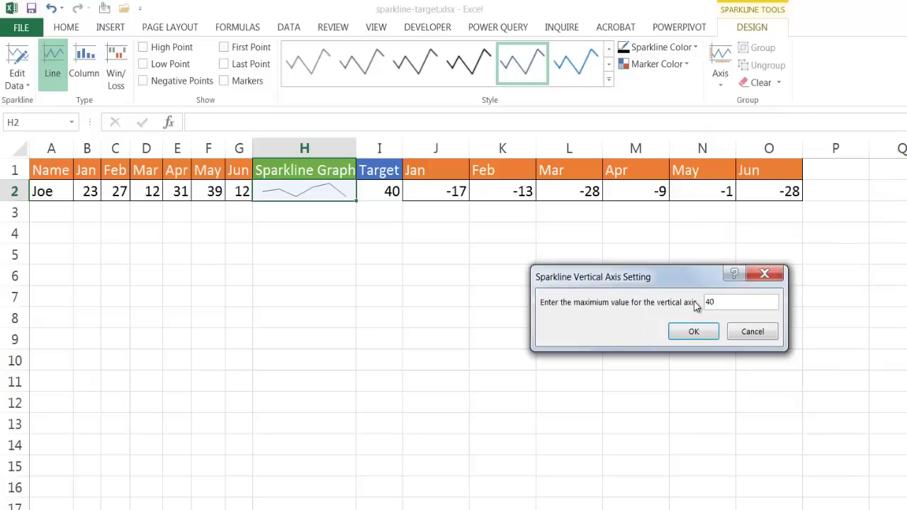
left_click(703, 333)
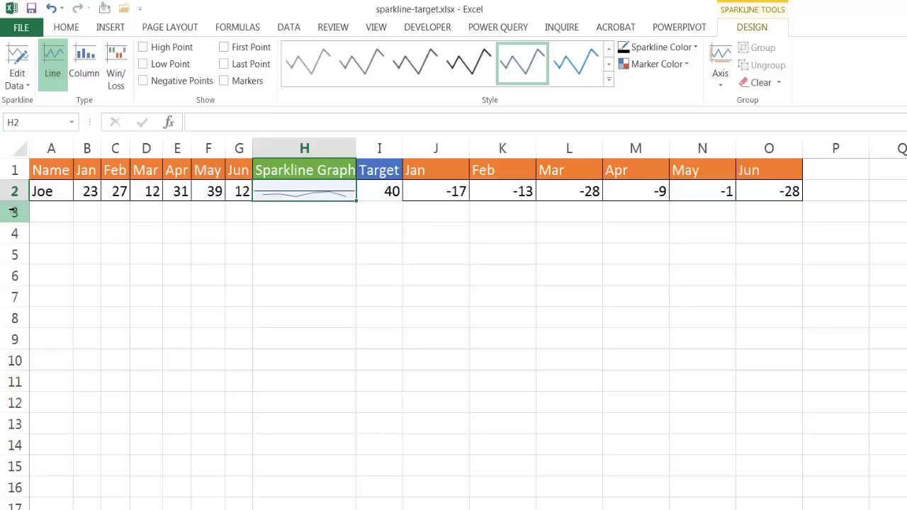
- Make row 2 about twice as tall and give the sparkline in H2 a style with red markers
left_click_drag(15, 201, 14, 222)
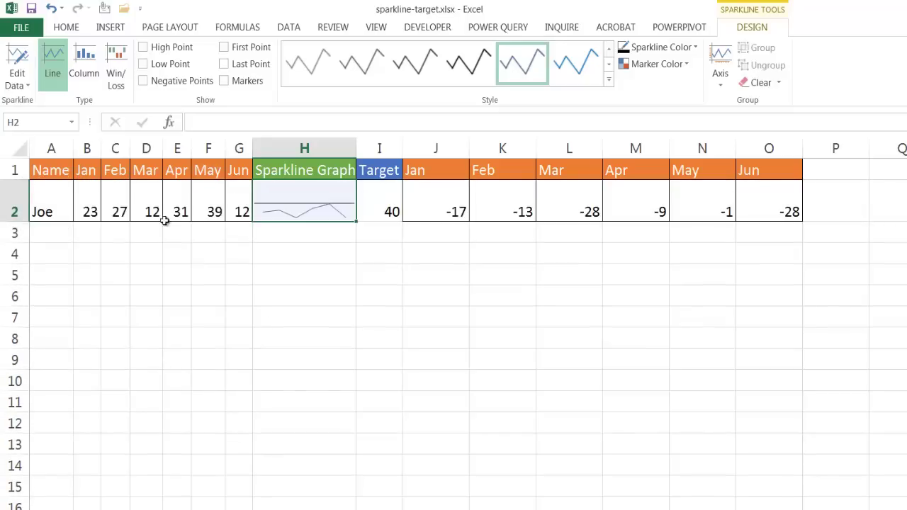
left_click(320, 274)
left_click(308, 215)
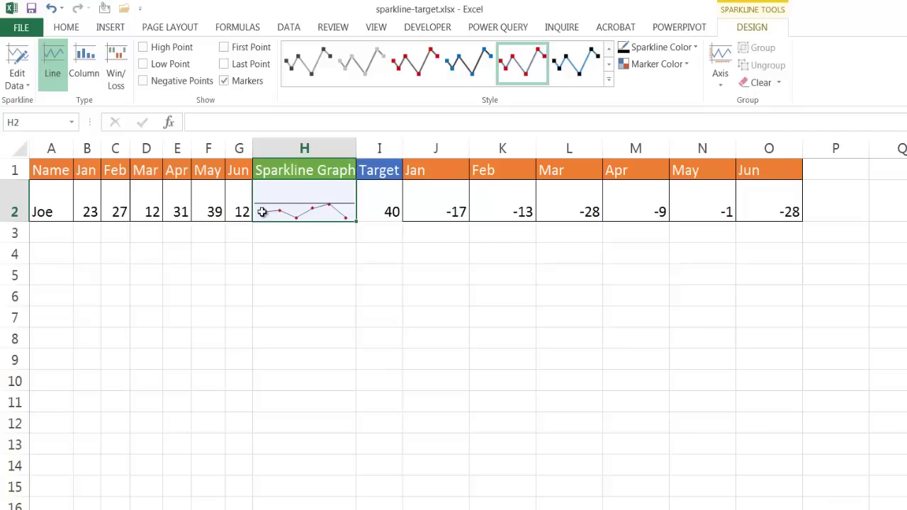
- Set the original May value in F2 to 45 and check its difference from the target in N2
left_click(214, 211)
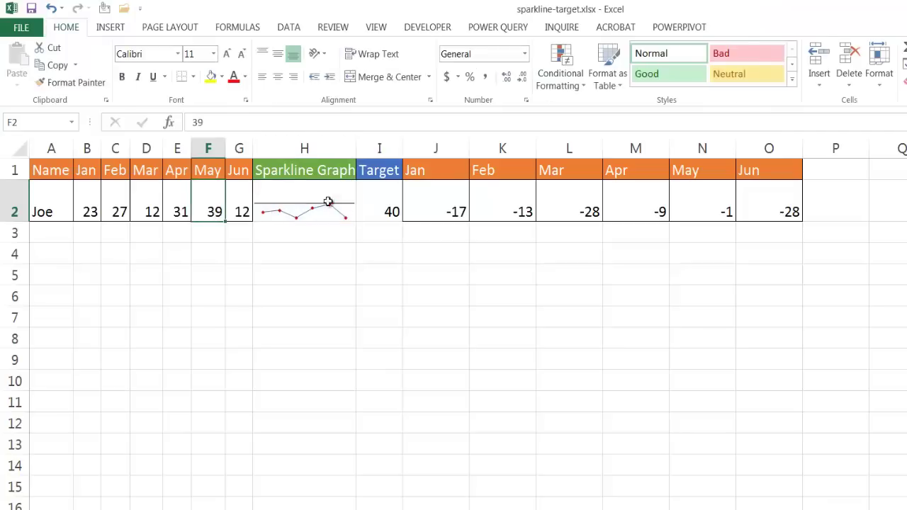
left_click(387, 204)
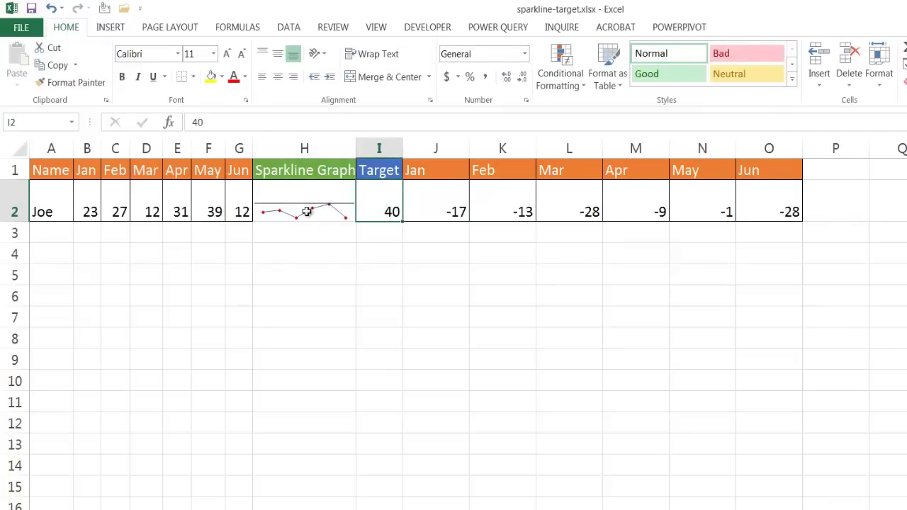
left_click(211, 206)
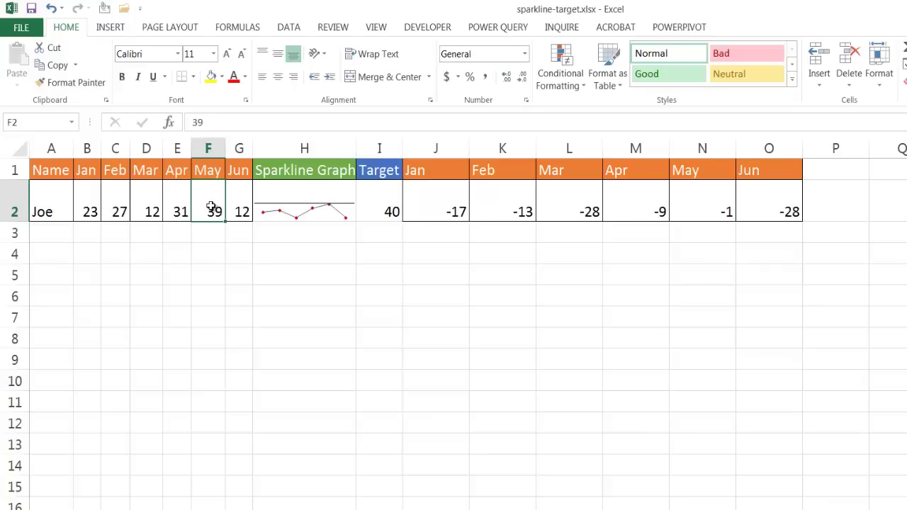
type("45")
key("Return")
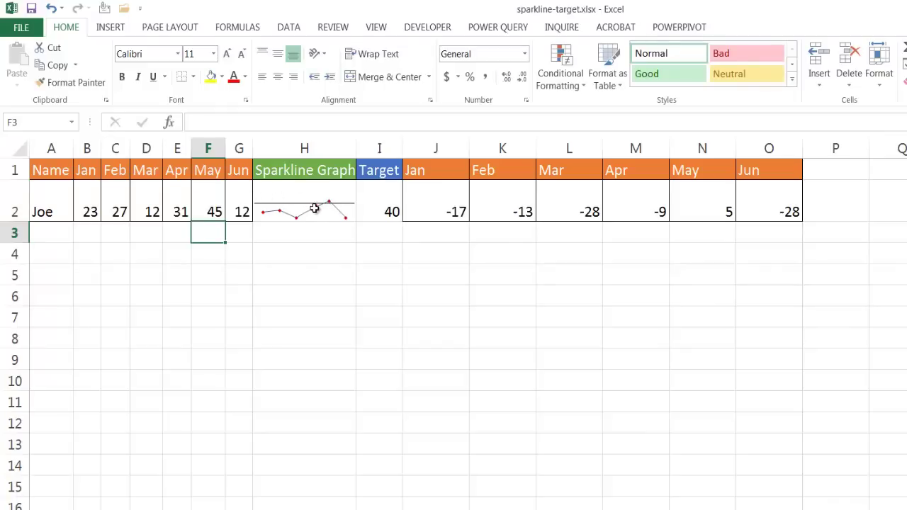
left_click(701, 203)
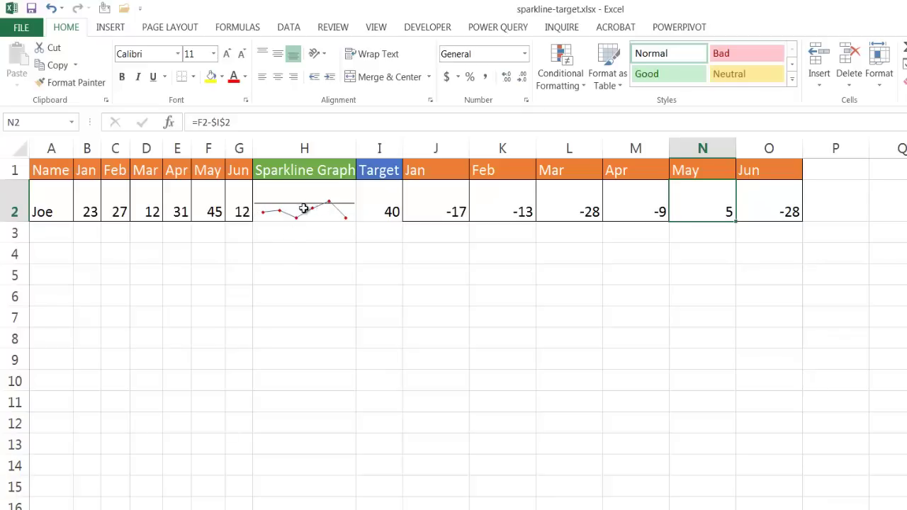
- Hide the difference columns J through O
left_click_drag(89, 204, 241, 209)
left_click_drag(436, 209, 775, 206)
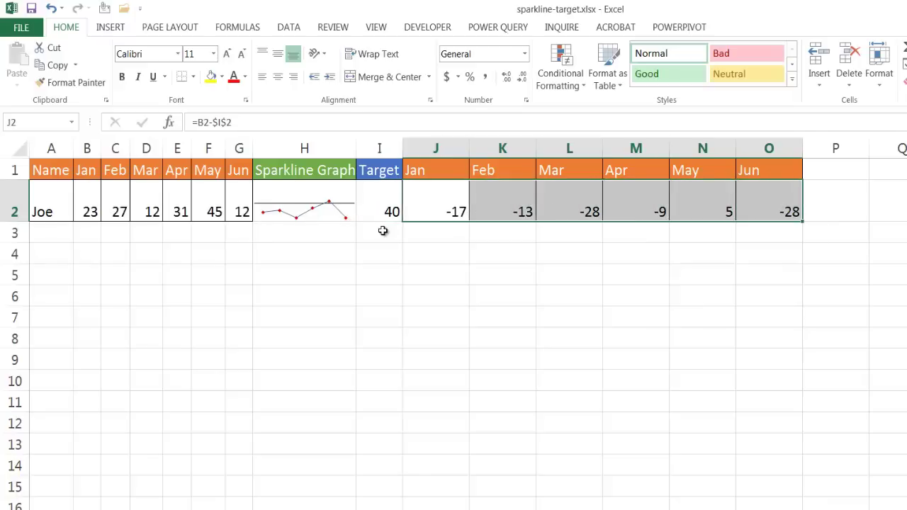
left_click_drag(432, 145, 768, 148)
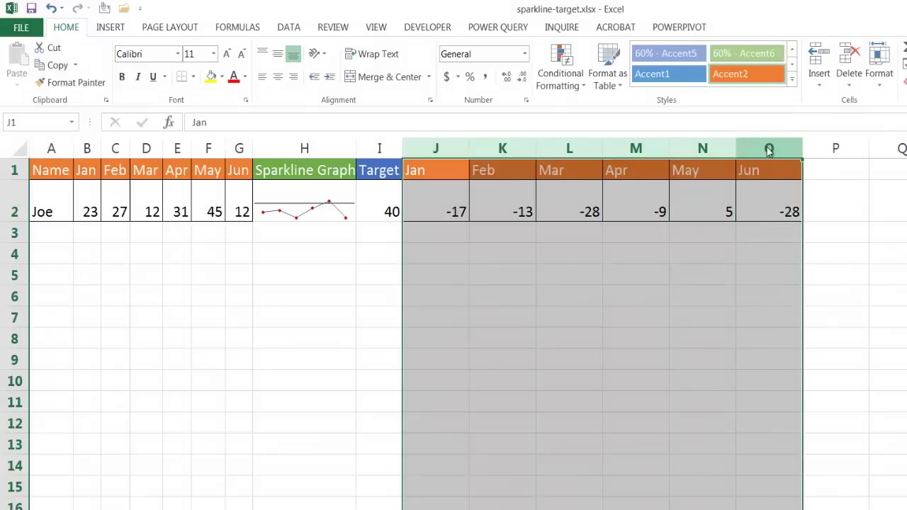
right_click(767, 148)
left_click(801, 349)
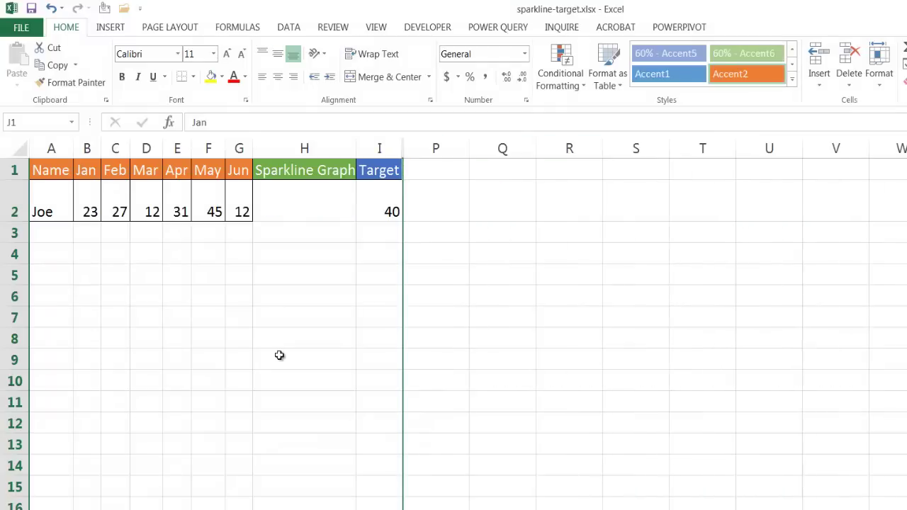
- Set the sparkline in H2 to show data in hidden rows and columns
left_click(291, 203)
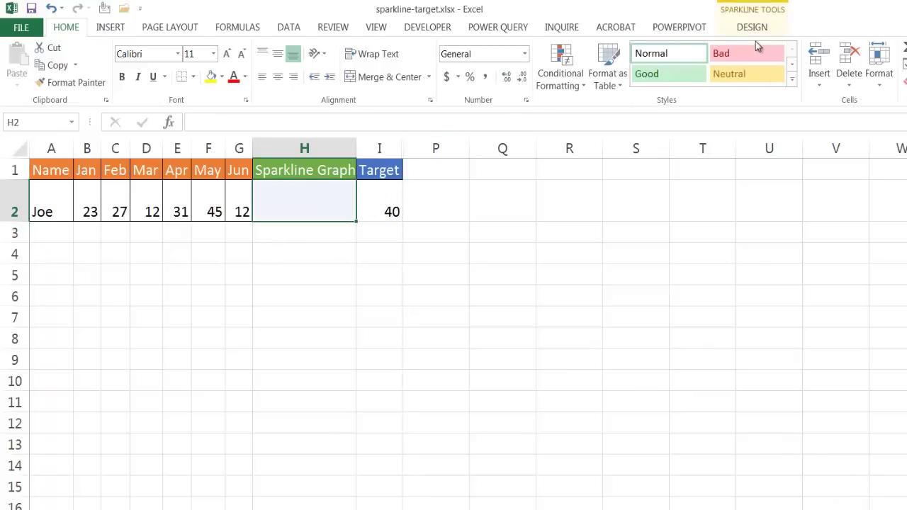
left_click(753, 27)
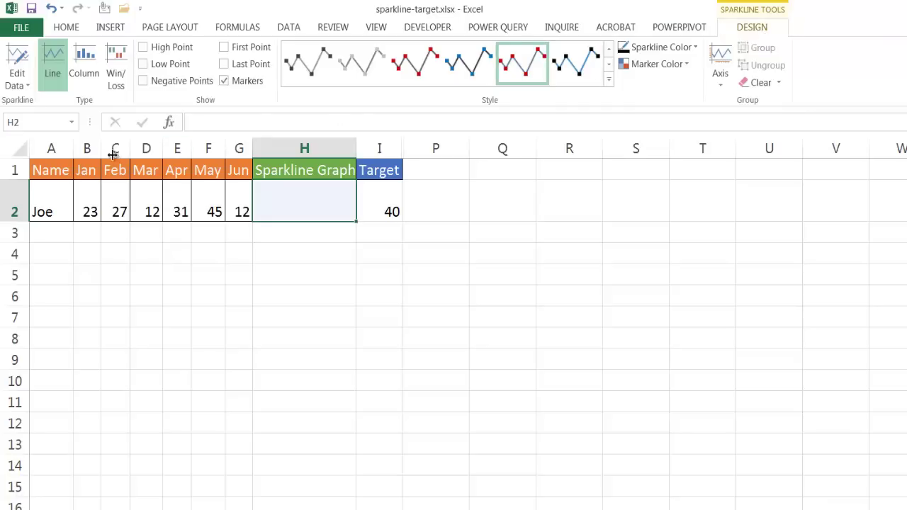
left_click(26, 85)
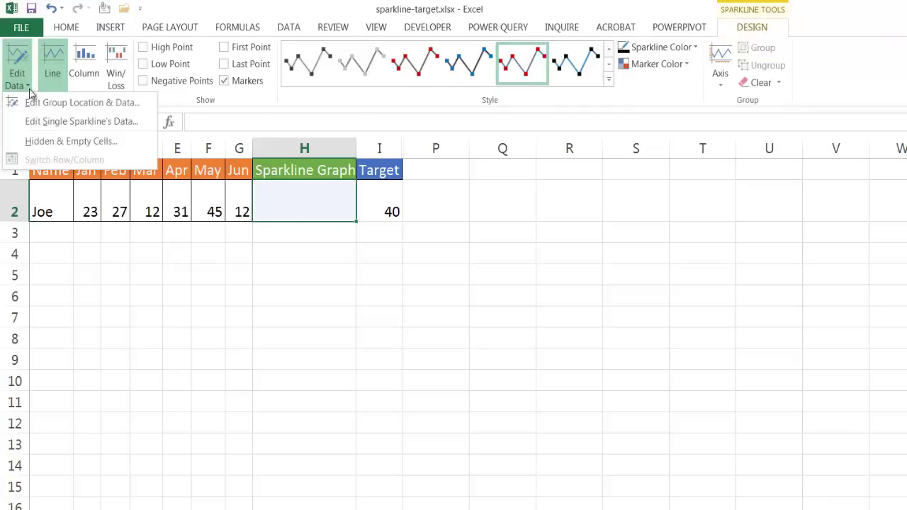
left_click(46, 145)
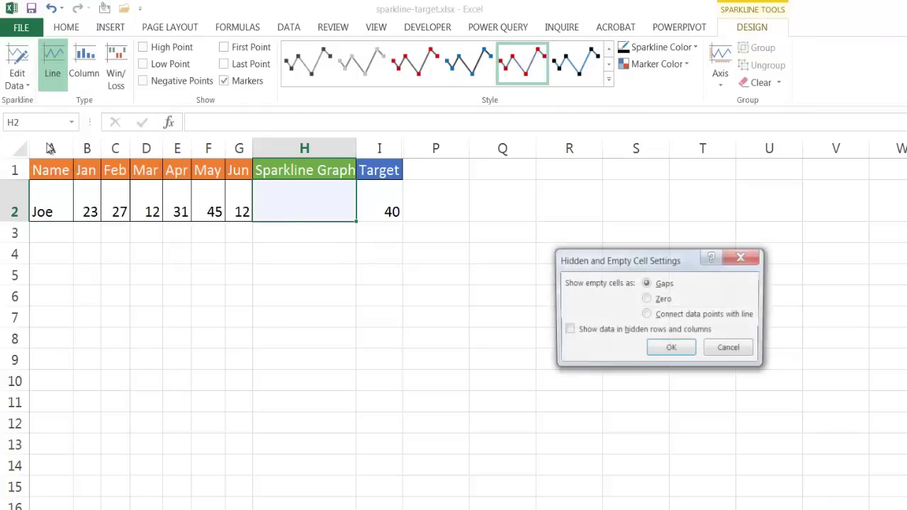
left_click(568, 332)
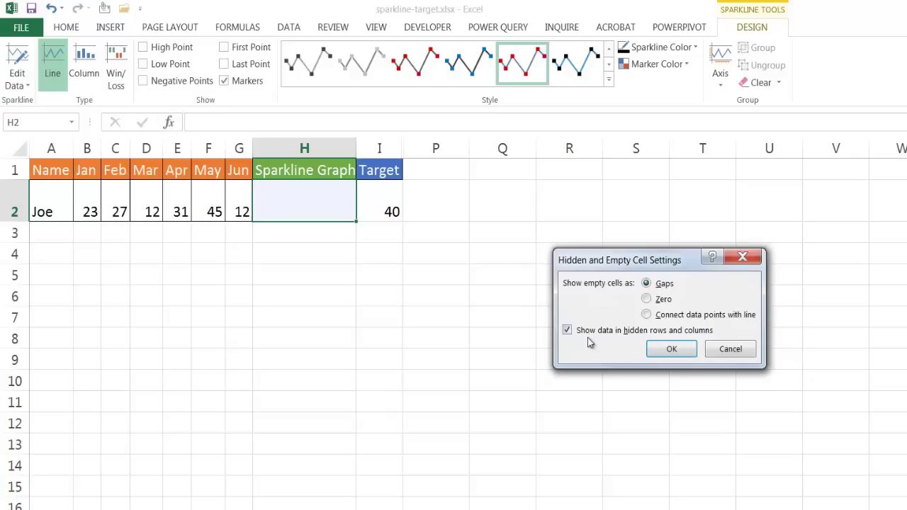
left_click(682, 348)
left_click(433, 281)
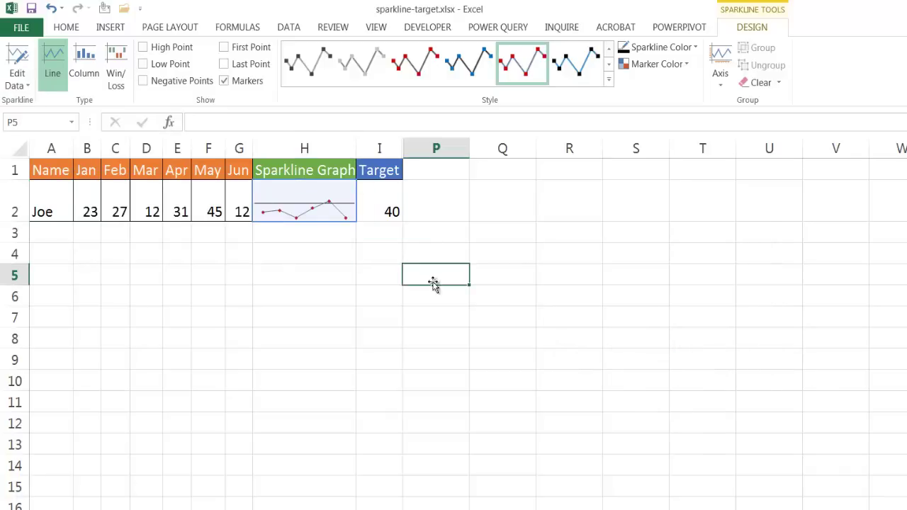
- Add borders to the sparkline and target cells in H1:I2
left_click_drag(296, 170, 385, 209)
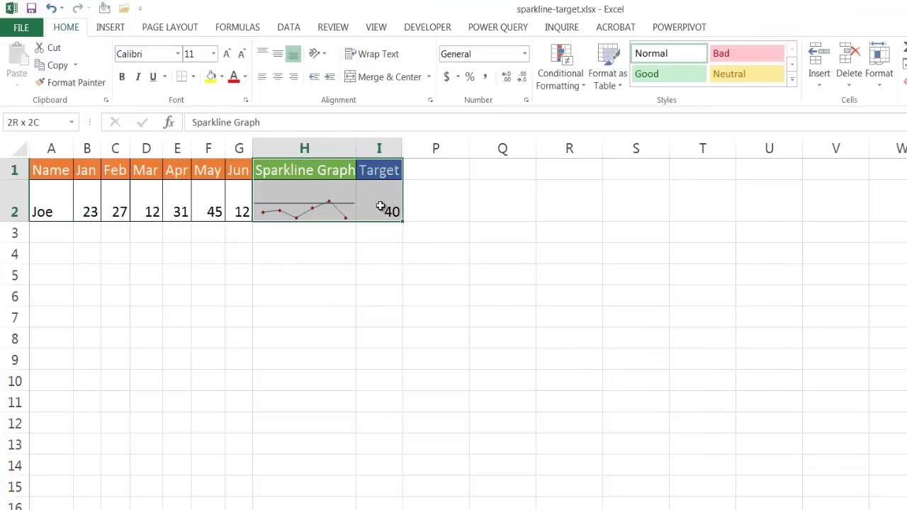
left_click(193, 77)
left_click(204, 209)
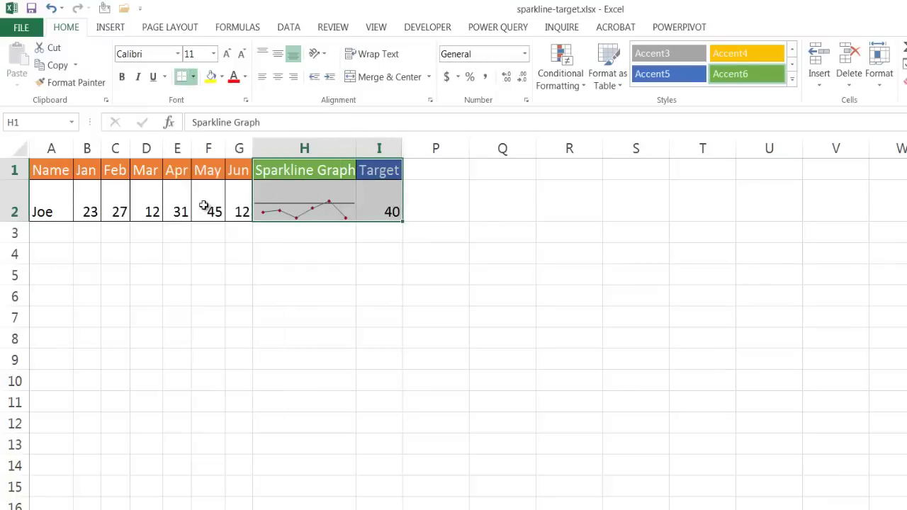
left_click(260, 382)
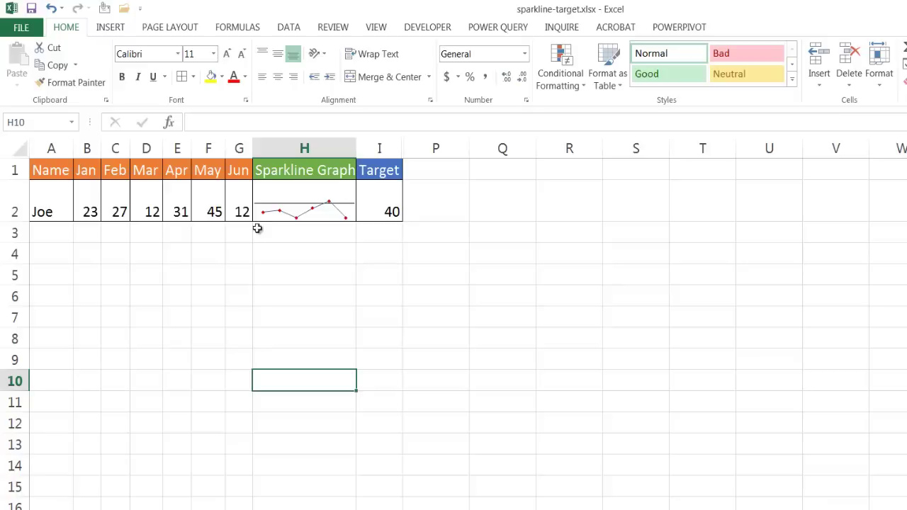
left_click(378, 211)
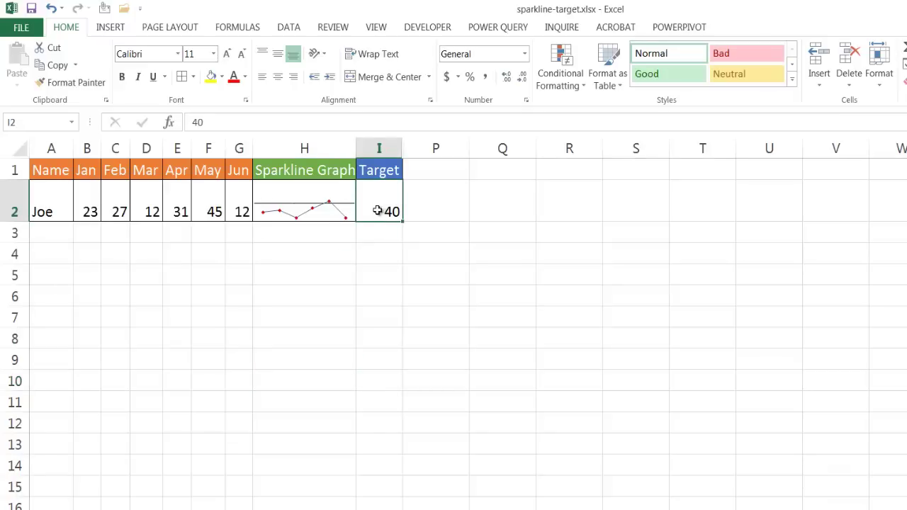